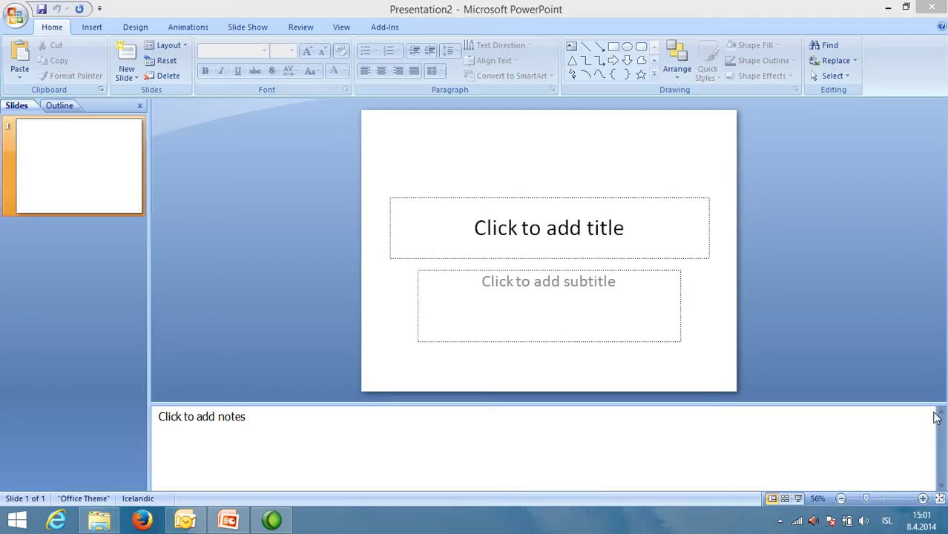
Switch to Slide Master view and select the top-level master slide.
{"action": "left_click", "coordinate": [349, 30]}
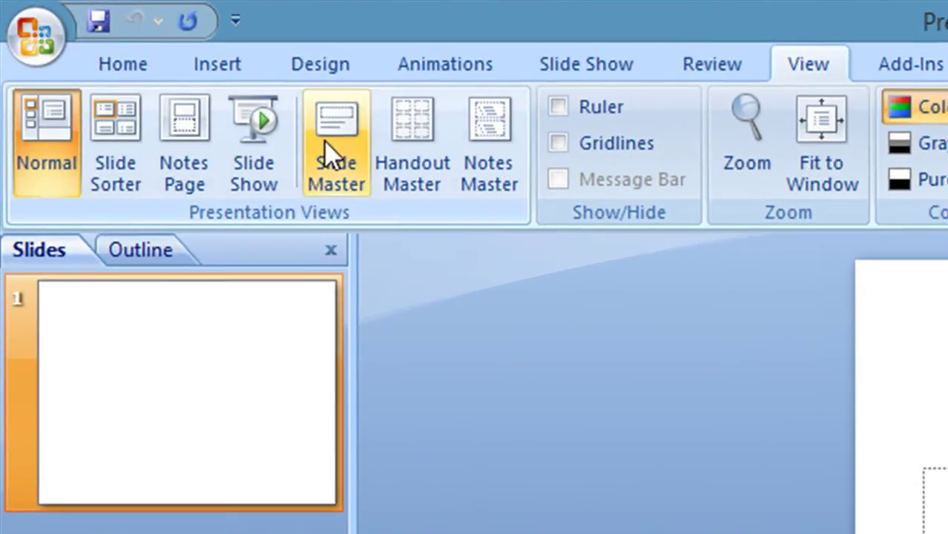
{"action": "left_click", "coordinate": [330, 151]}
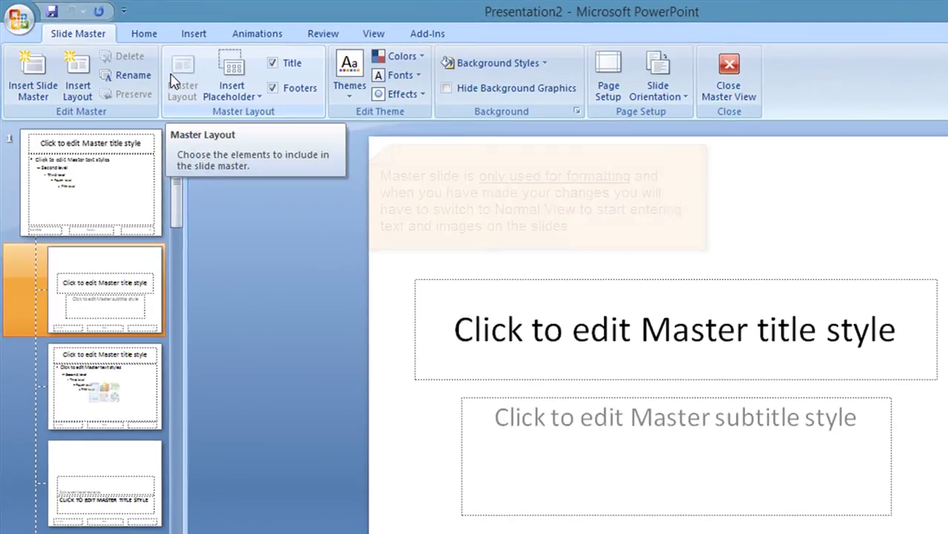
{"action": "scroll", "coordinate": [170, 80], "scroll_direction": "down", "scroll_amount": 1}
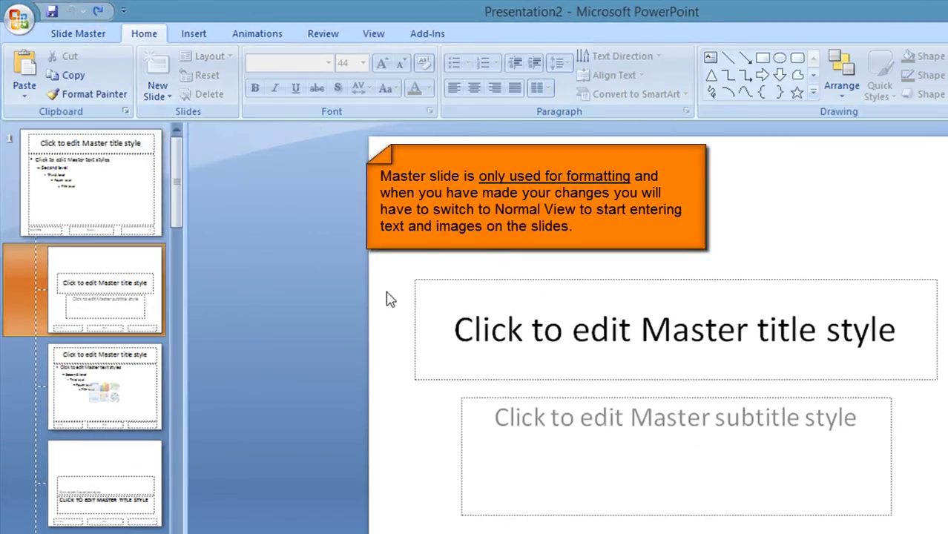
{"action": "left_click", "coordinate": [107, 194]}
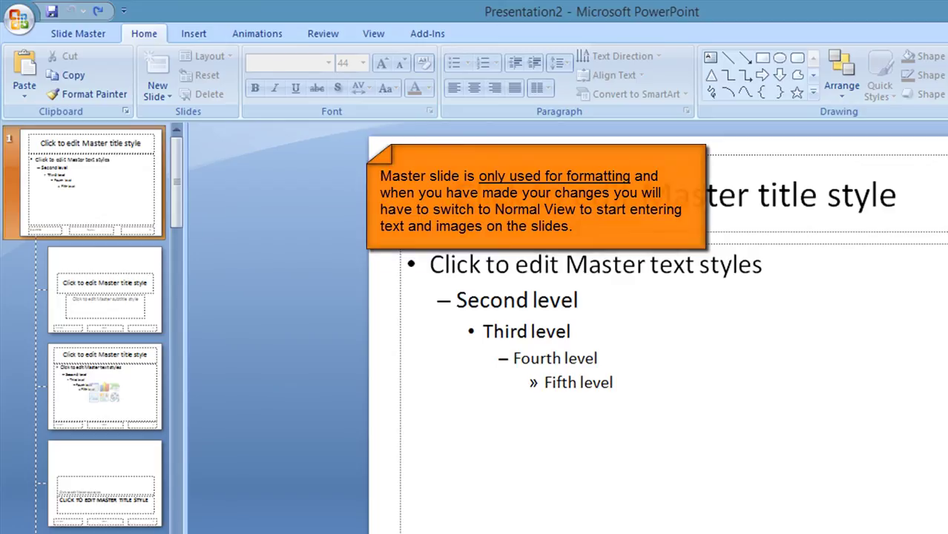
Change the master title style's font to Arial.
{"action": "triple_click", "coordinate": [933, 213]}
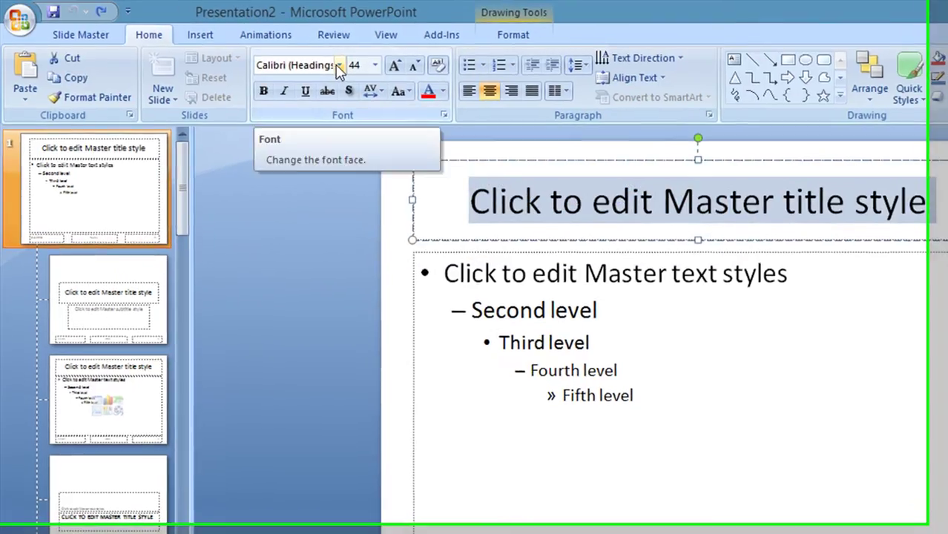
{"action": "left_click", "coordinate": [327, 66]}
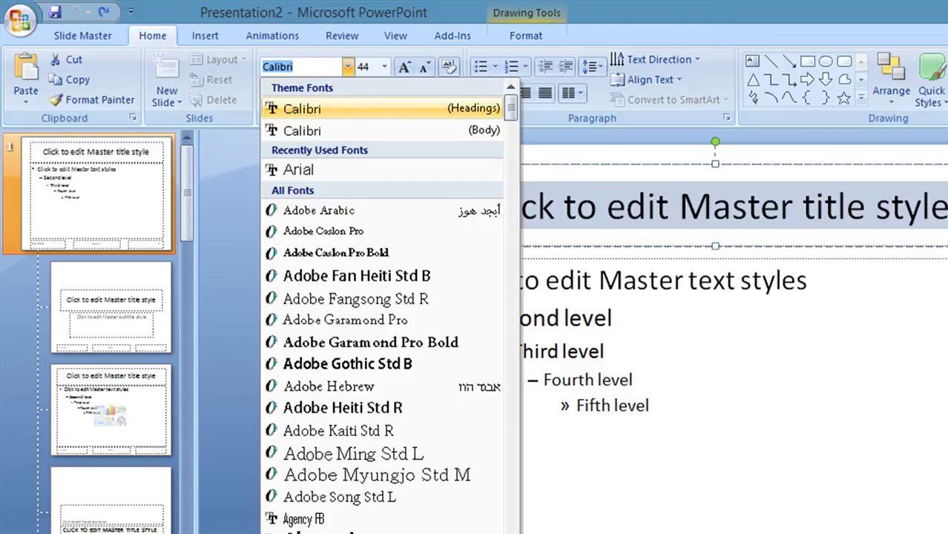
{"action": "type", "text": "Arial"}
{"action": "key", "text": "Return"}
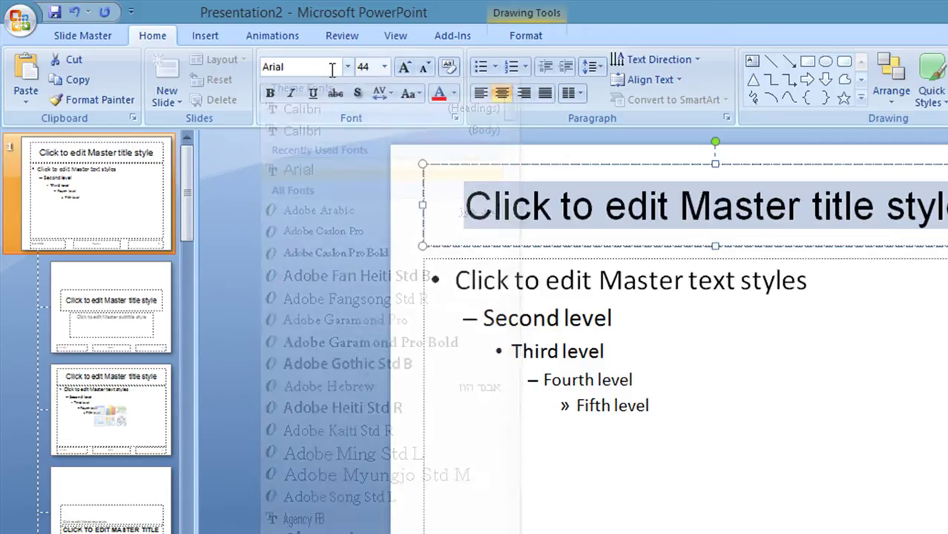
Set all five master body text levels to the Arial font.
{"action": "left_click", "coordinate": [490, 300]}
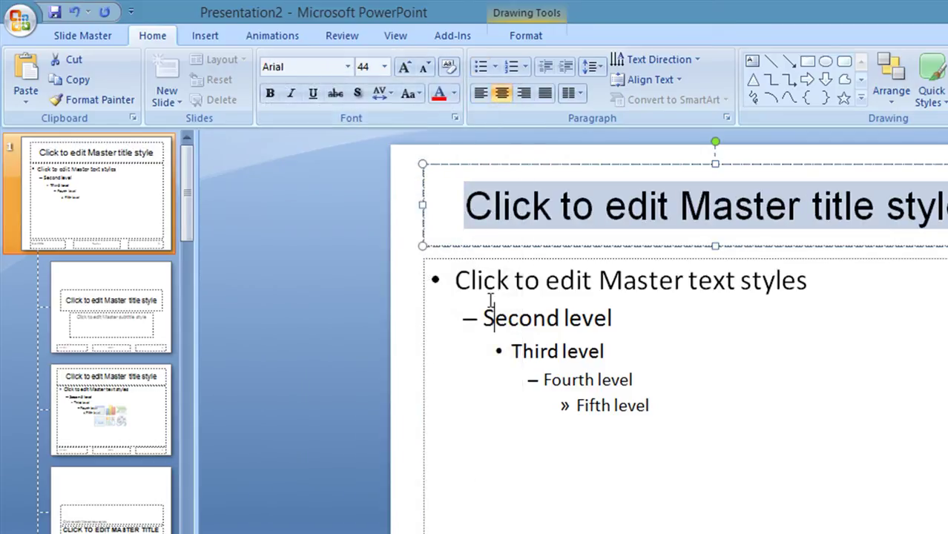
{"action": "left_click", "coordinate": [457, 280]}
{"action": "left_click_drag", "start_coordinate": [489, 288], "coordinate": [683, 400]}
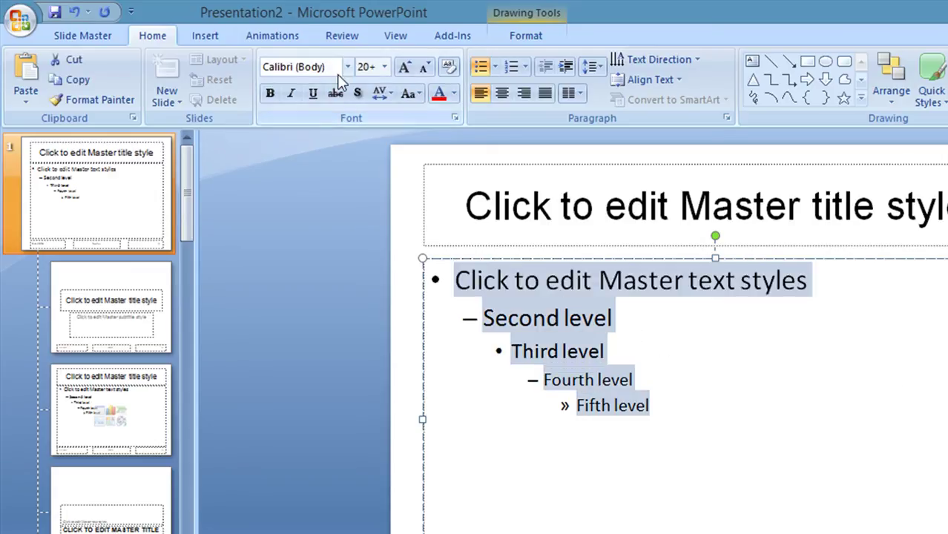
{"action": "left_click", "coordinate": [311, 68]}
{"action": "type", "text": "Arial"}
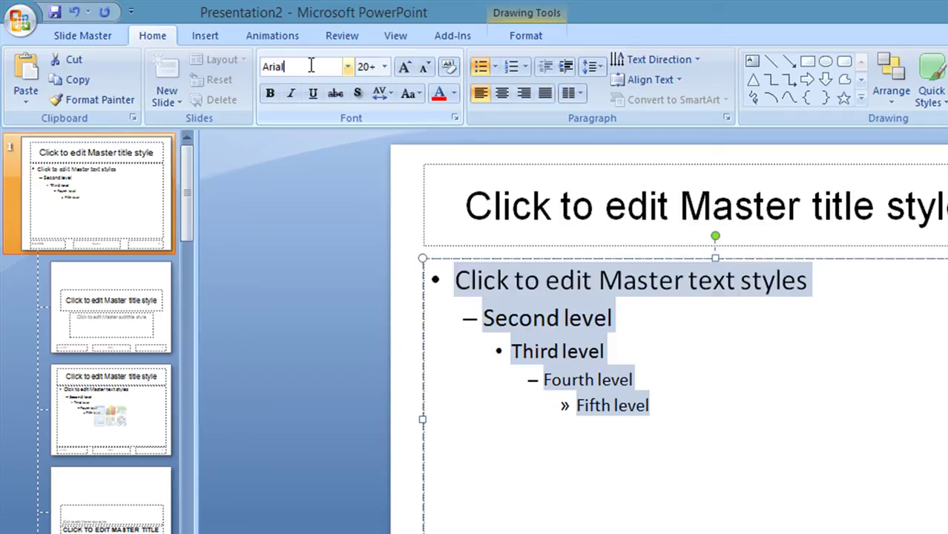
{"action": "key", "text": "Return"}
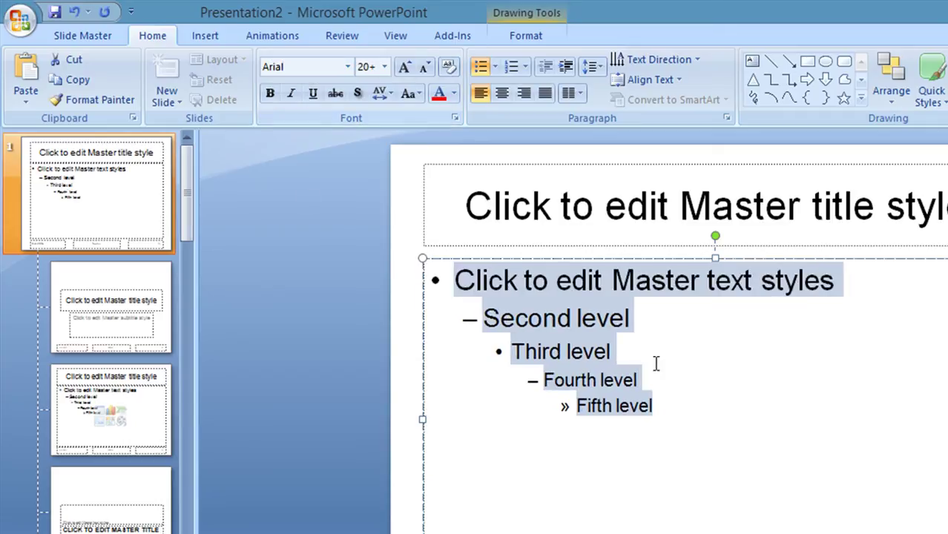
Delete the Fourth level and Fifth level lines from the master body text.
{"action": "left_click", "coordinate": [671, 407]}
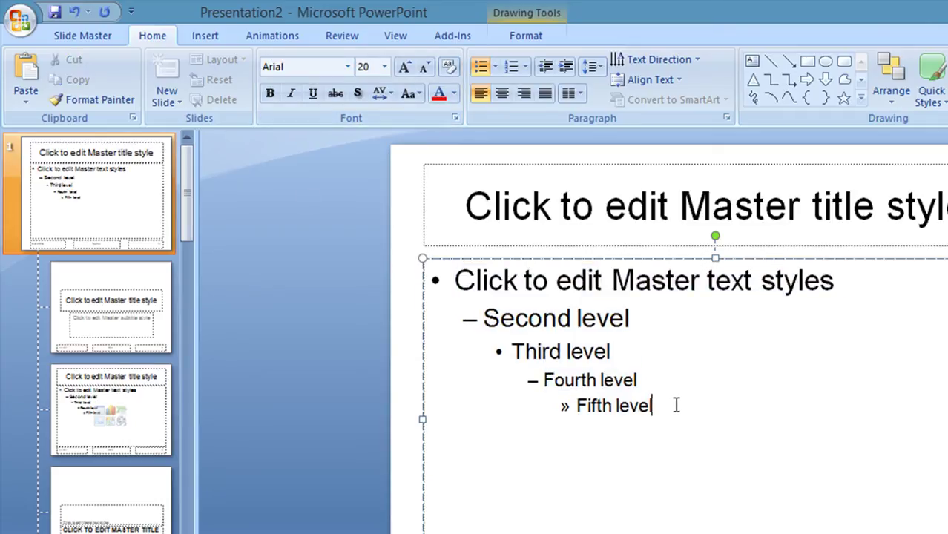
{"action": "left_click_drag", "start_coordinate": [671, 407], "coordinate": [532, 383]}
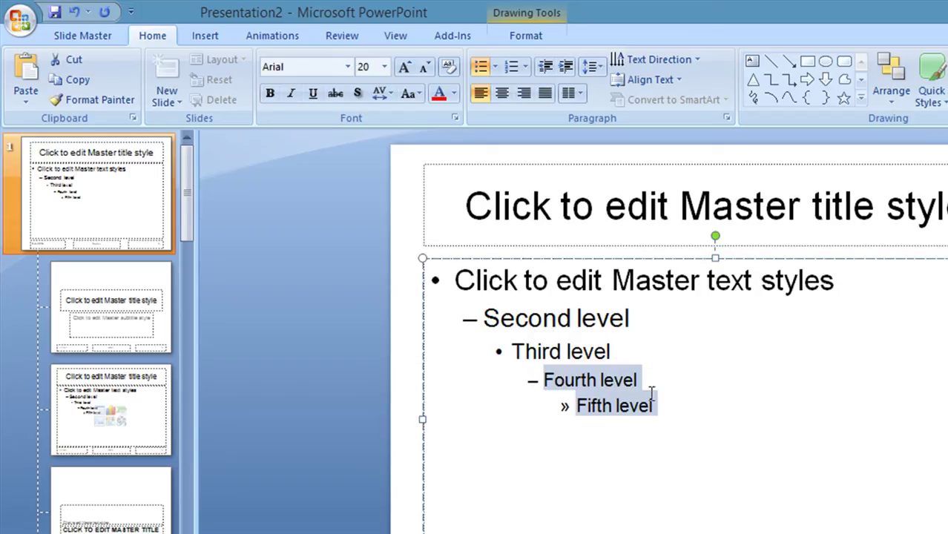
{"action": "key", "text": "Delete"}
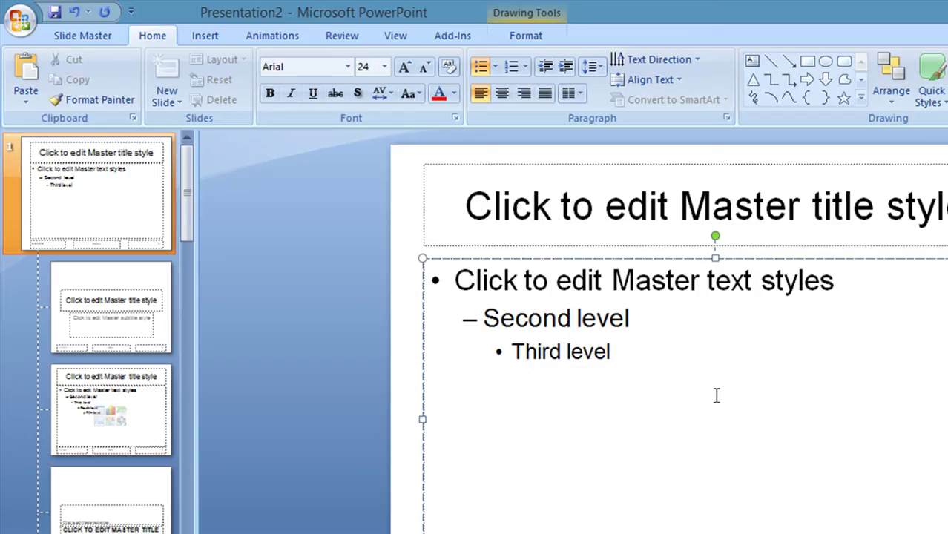
Check the Title Slide and Section Header layouts inherit Arial, then return to the top master.
{"action": "left_click", "coordinate": [79, 312]}
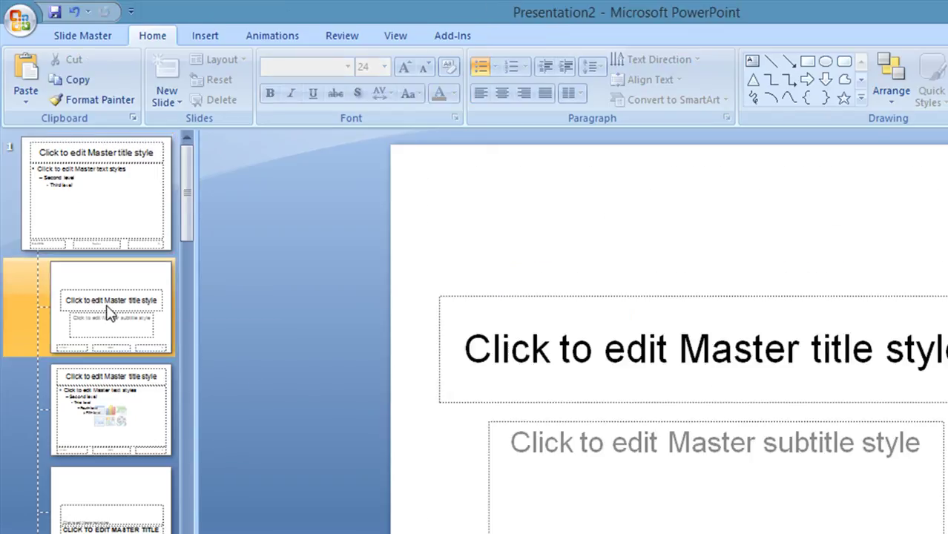
{"action": "left_click", "coordinate": [530, 363]}
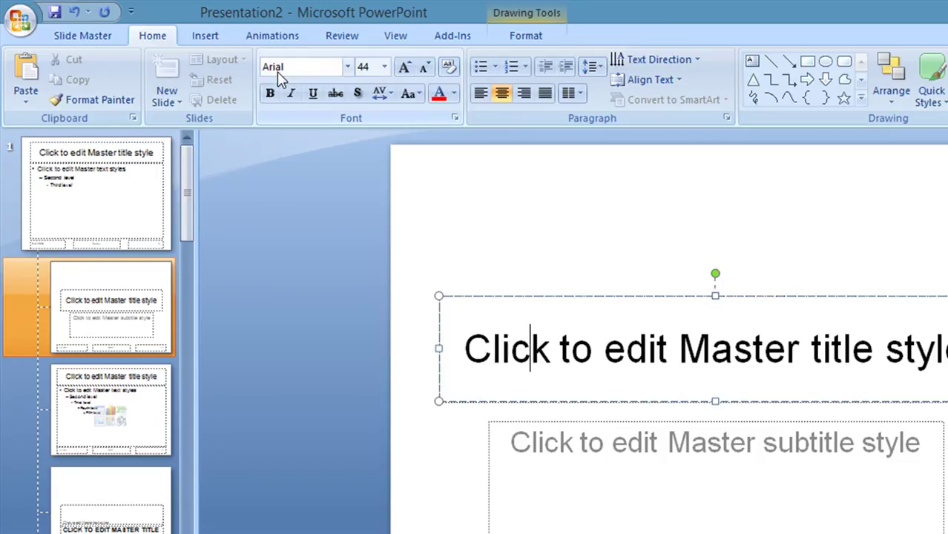
{"action": "left_click", "coordinate": [122, 504]}
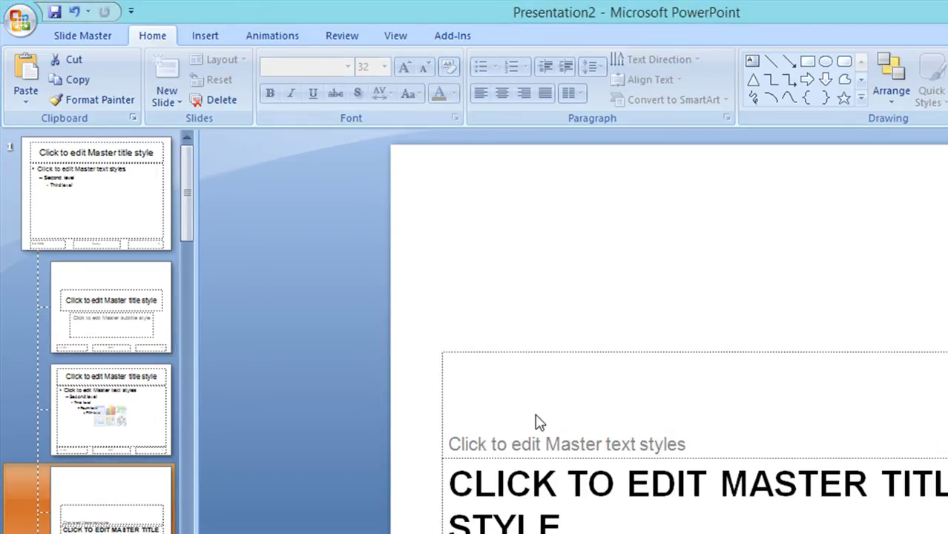
{"action": "left_click", "coordinate": [511, 474]}
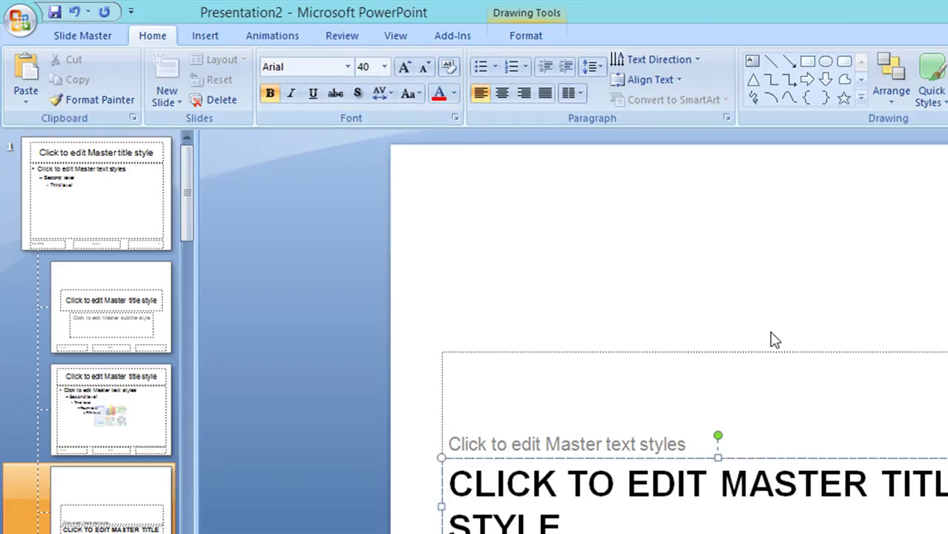
{"action": "left_click", "coordinate": [131, 214]}
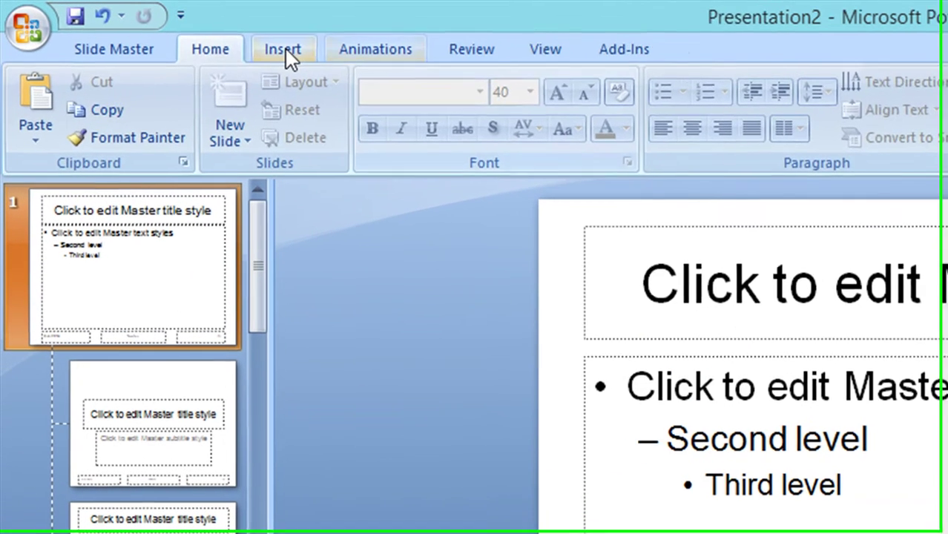
Enable auto-updating date, slide number and author-name footer, hidden on the title slide, for all slides.
{"action": "left_click", "coordinate": [286, 50]}
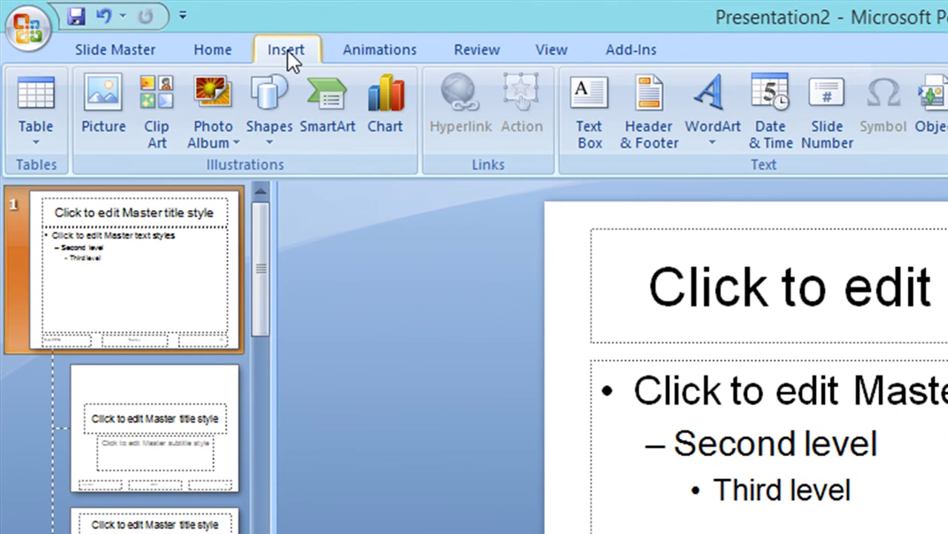
{"action": "left_click", "coordinate": [642, 134]}
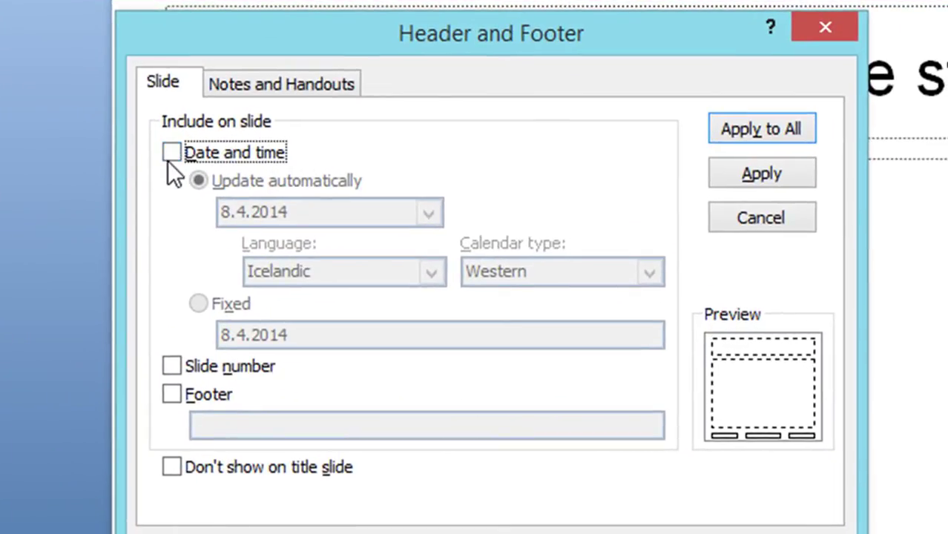
{"action": "left_click", "coordinate": [172, 151]}
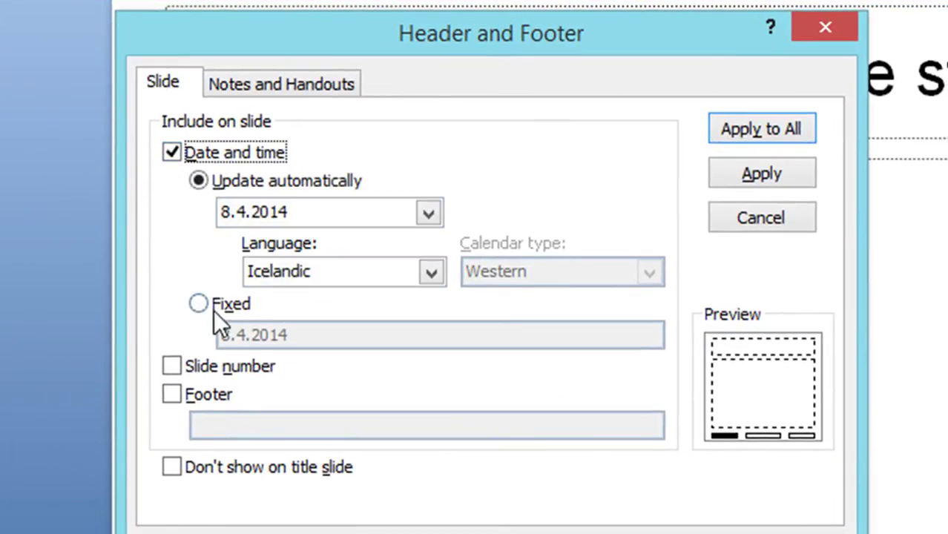
{"action": "left_click", "coordinate": [178, 364]}
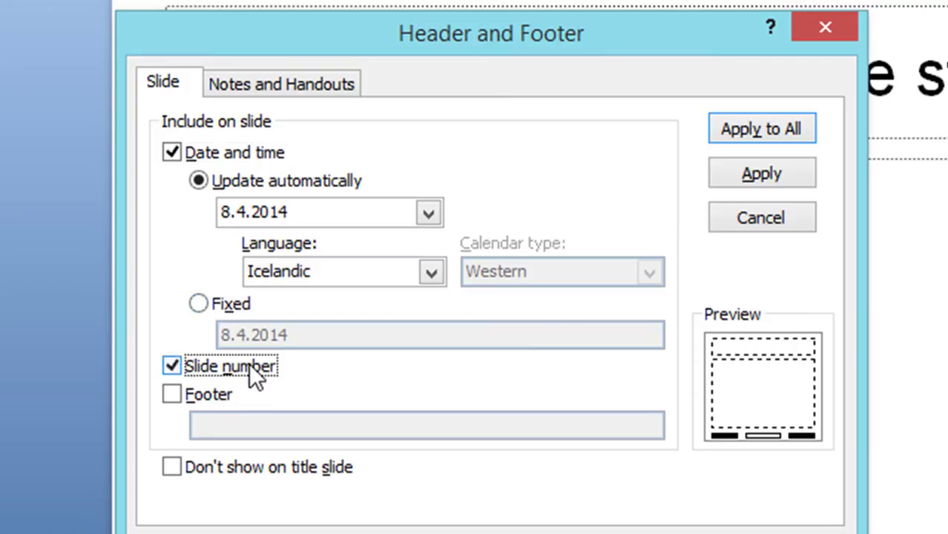
{"action": "left_click", "coordinate": [182, 394]}
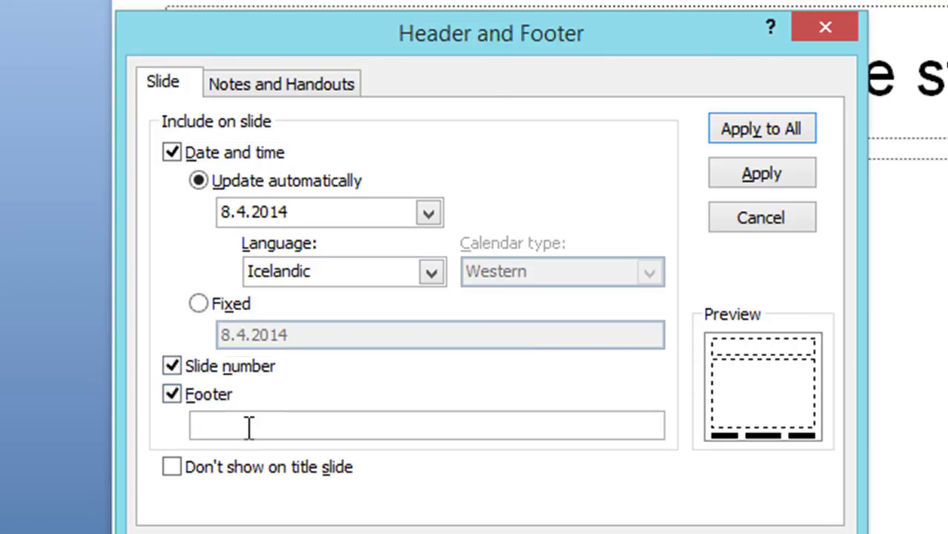
{"action": "type", "text": "Aslaug"}
{"action": "left_click", "coordinate": [171, 466]}
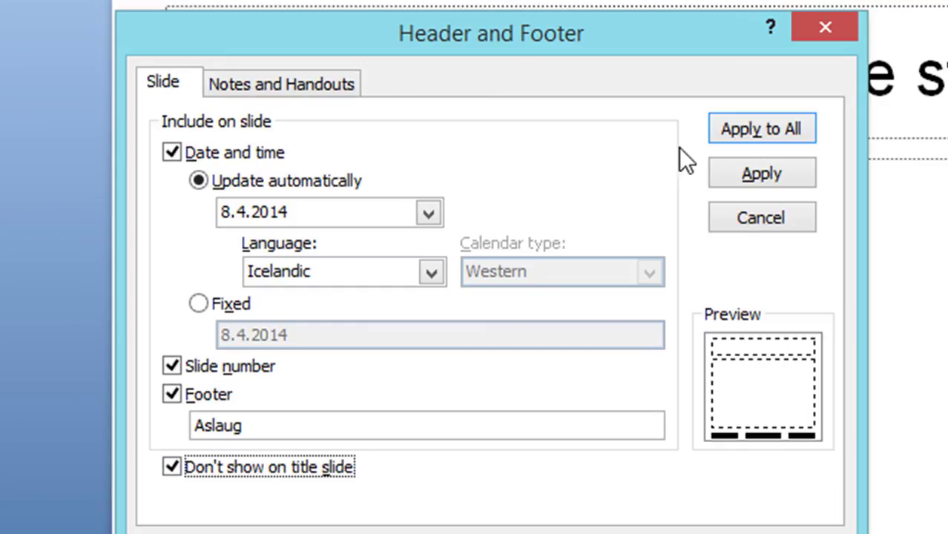
{"action": "left_click", "coordinate": [749, 137]}
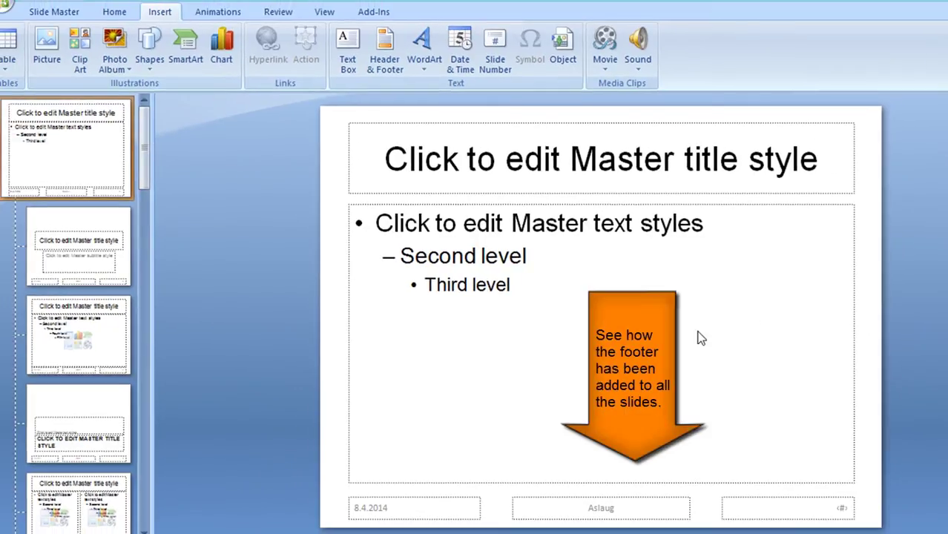
Insert the TRS logo from the Desktop onto the slide master and move it to the title's top-right.
{"action": "left_click", "coordinate": [757, 143]}
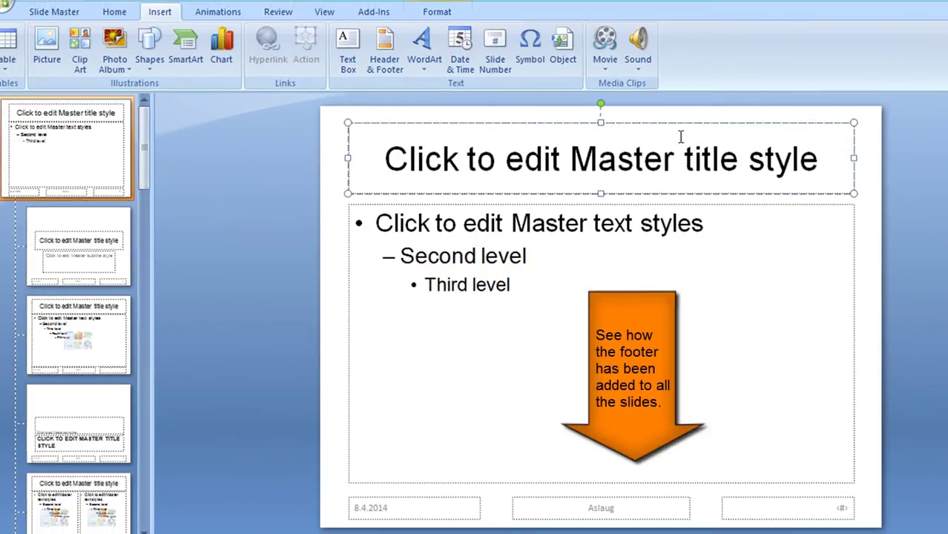
{"action": "left_click", "coordinate": [46, 45]}
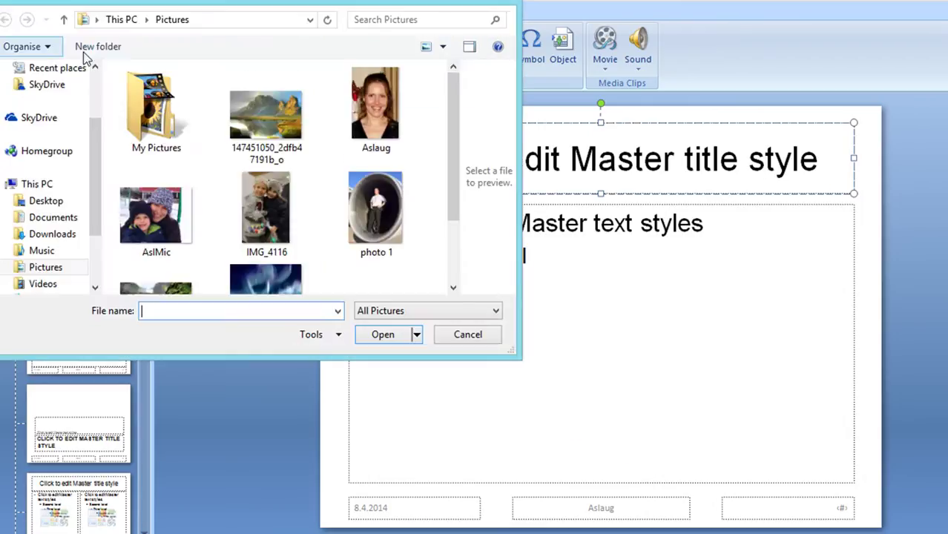
{"action": "left_click", "coordinate": [56, 202]}
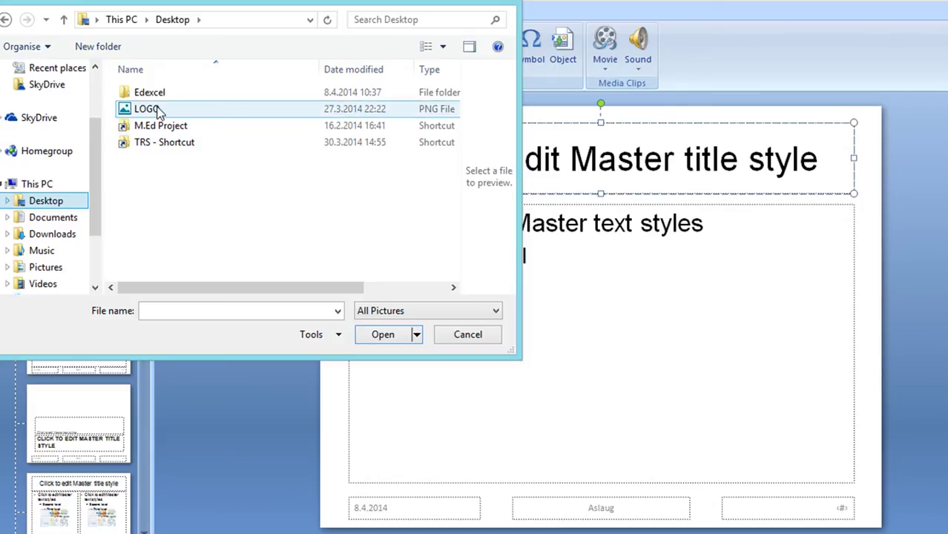
{"action": "double_click", "coordinate": [157, 110]}
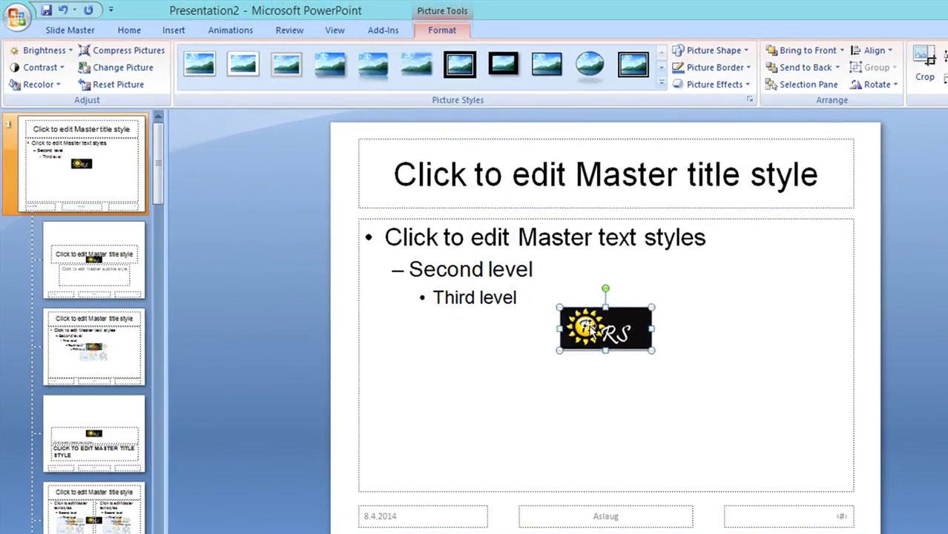
{"action": "left_click_drag", "start_coordinate": [585, 319], "coordinate": [742, 198]}
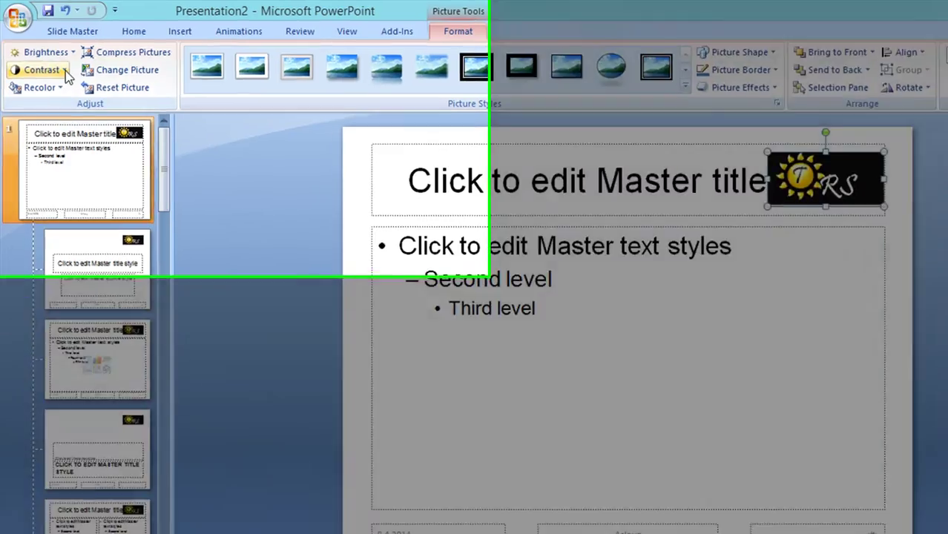
Apply the black Background Style 4 to the slide master and close Master View.
{"action": "left_click", "coordinate": [75, 32]}
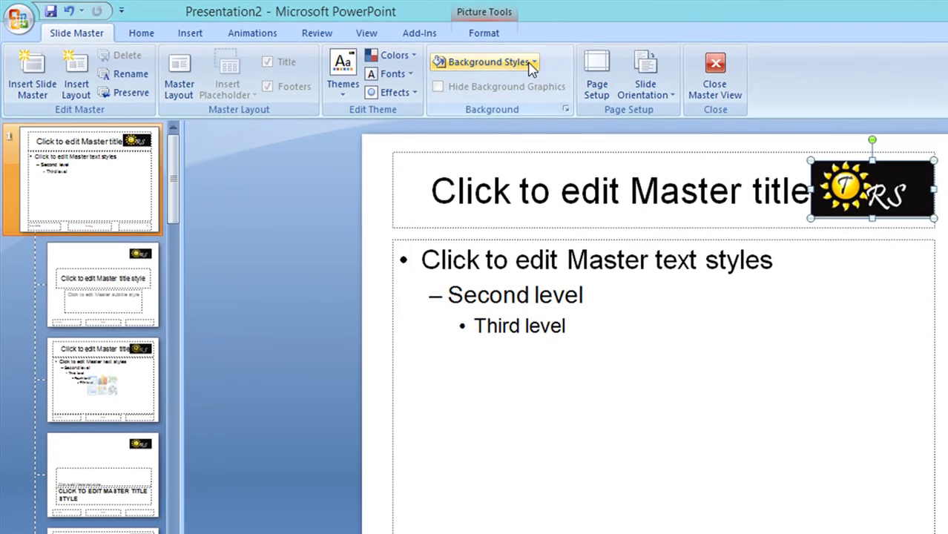
{"action": "left_click", "coordinate": [890, 113]}
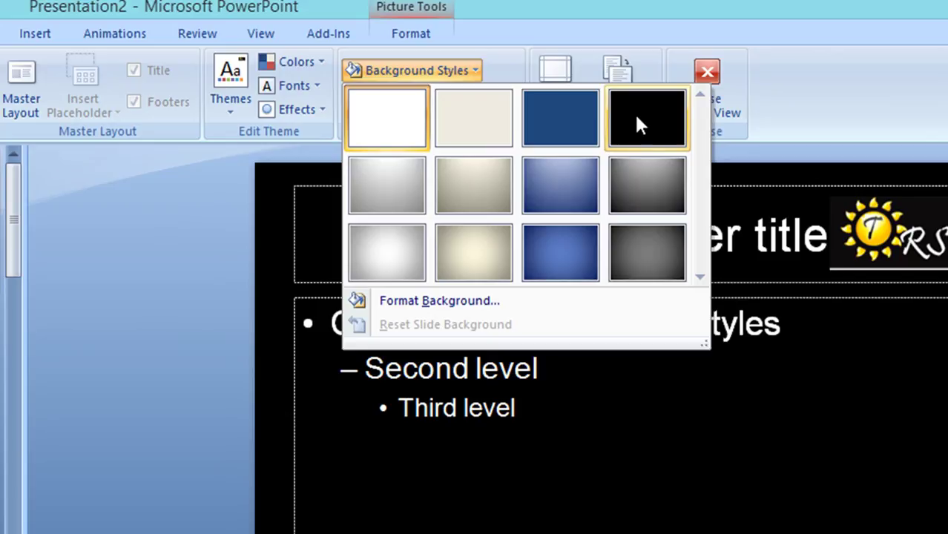
{"action": "left_click", "coordinate": [635, 115]}
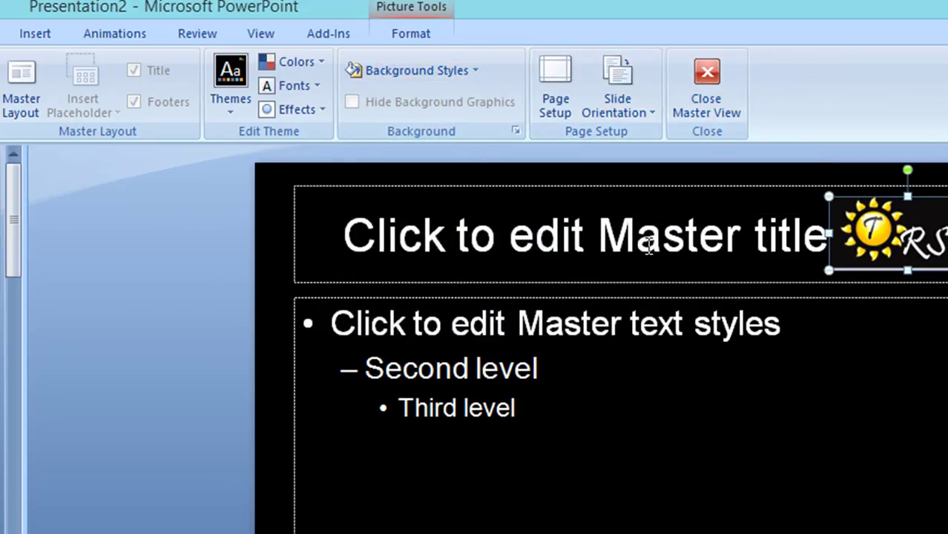
{"action": "left_click", "coordinate": [707, 83]}
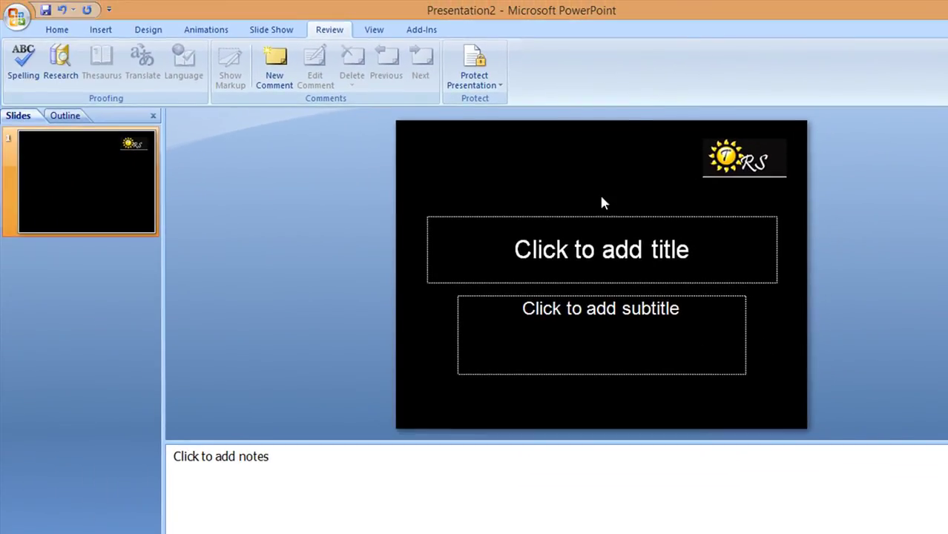
Enter 'Top Rental Services' as the first slide's title and 'Our Service' as its subtitle.
{"action": "left_click", "coordinate": [522, 240]}
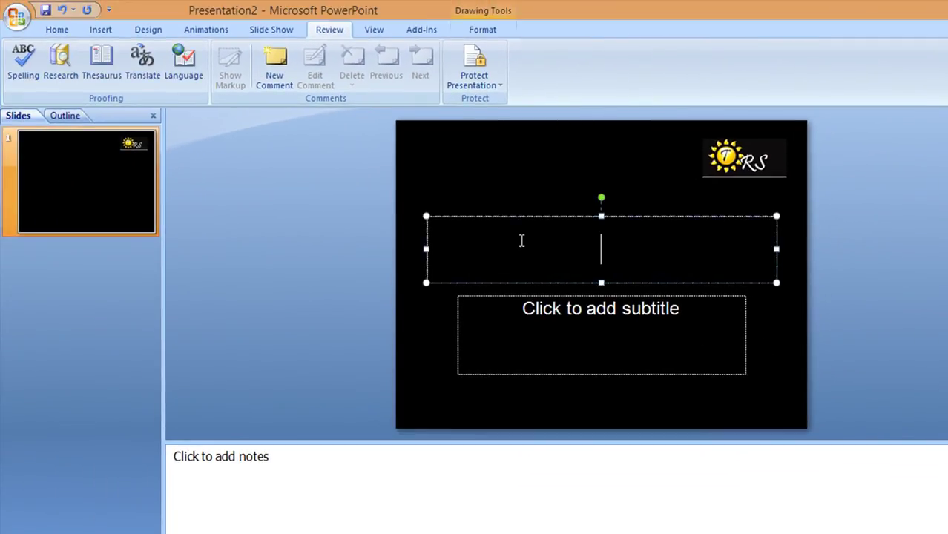
{"action": "type", "text": "Top Rental "}
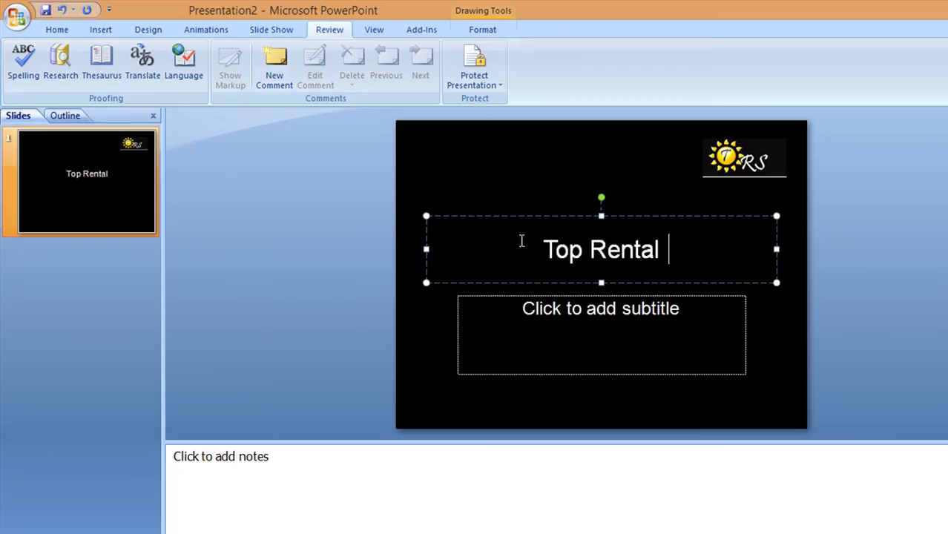
{"action": "type", "text": "Services"}
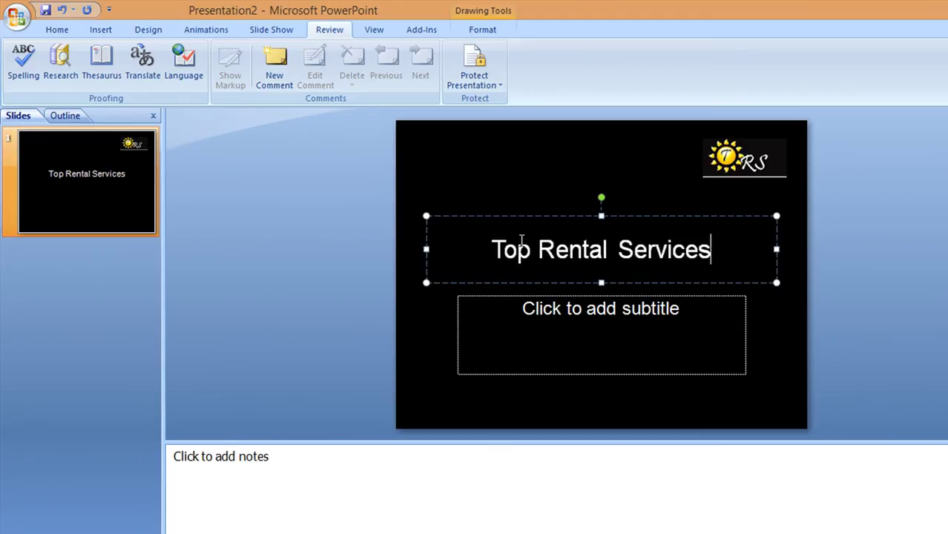
{"action": "left_click", "coordinate": [564, 302]}
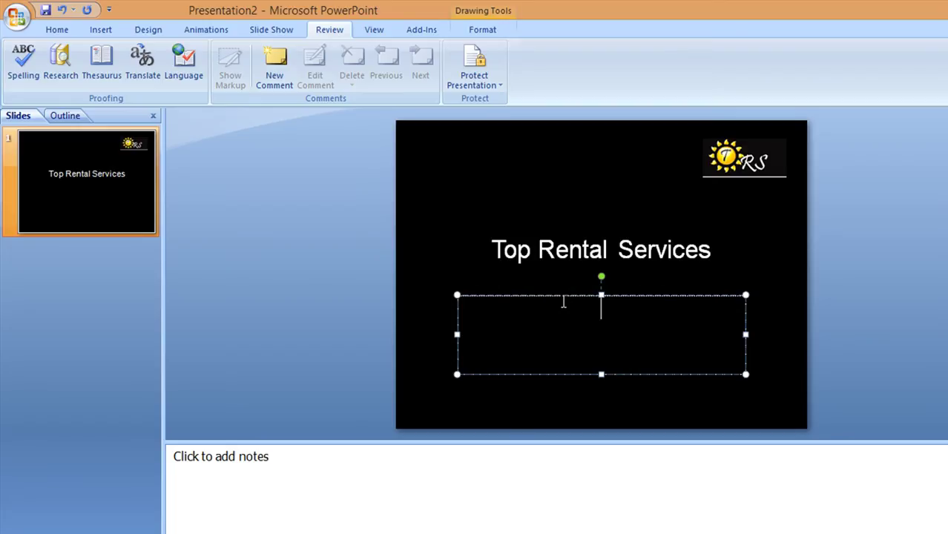
{"action": "type", "text": "Our "}
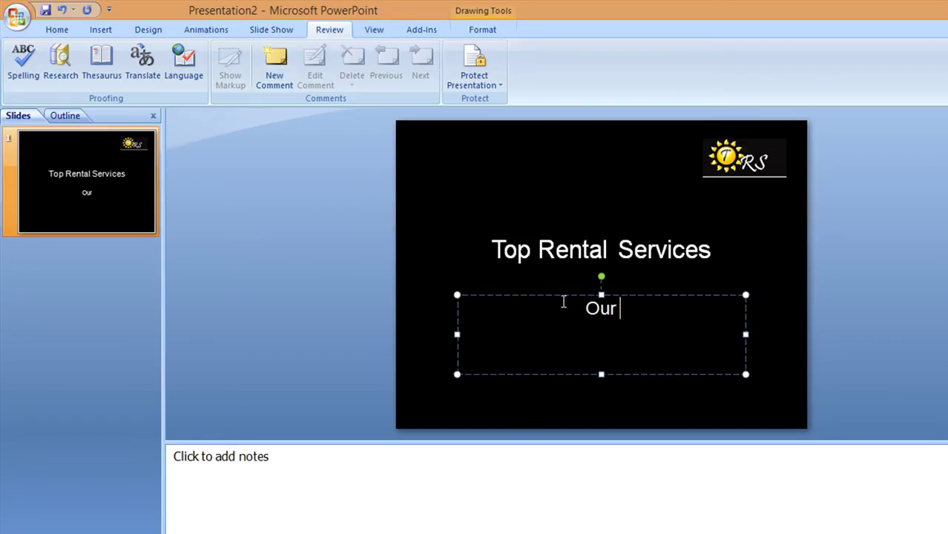
{"action": "type", "text": "Service"}
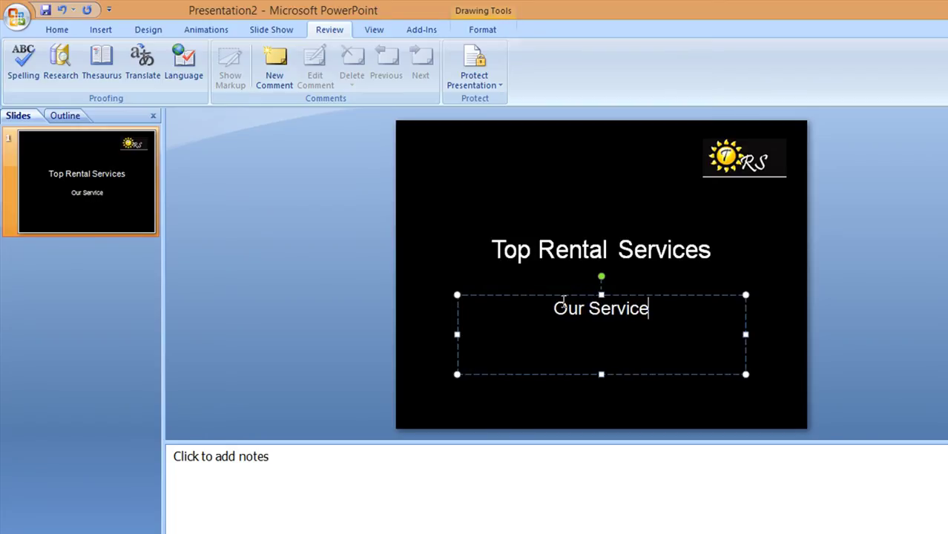
Add a new slide after the title slide and title it 'Contents'.
{"action": "left_click", "coordinate": [74, 192]}
{"action": "right_click", "coordinate": [74, 193]}
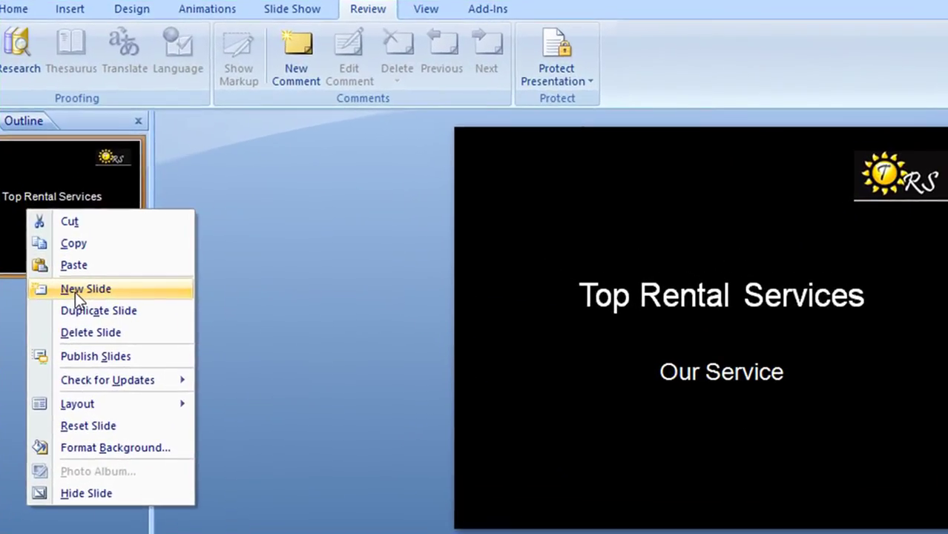
{"action": "left_click", "coordinate": [105, 246]}
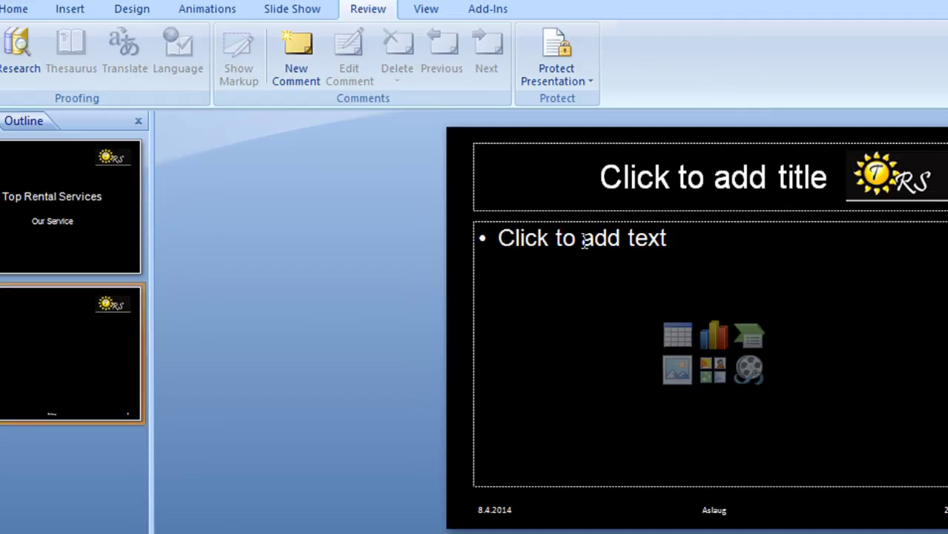
{"action": "left_click", "coordinate": [604, 173]}
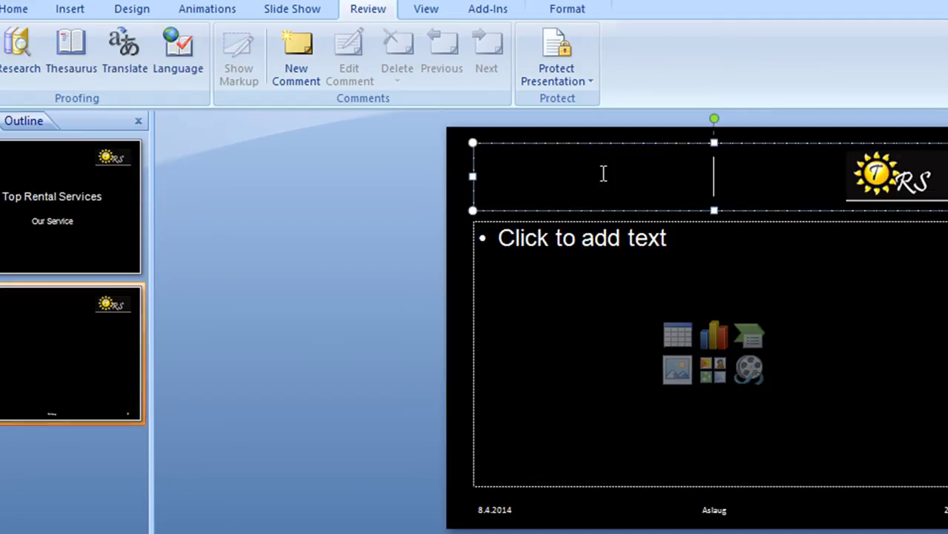
{"action": "type", "text": "Cont"}
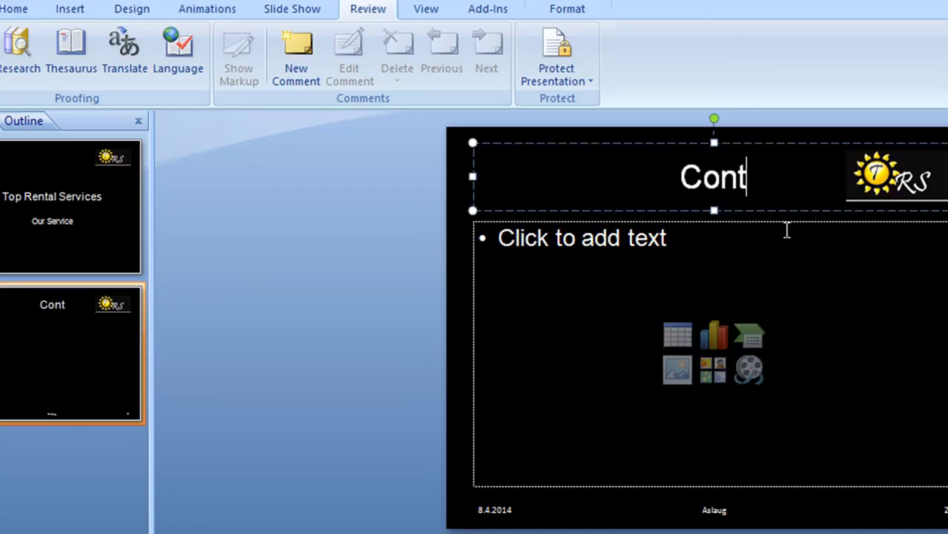
{"action": "type", "text": "ents"}
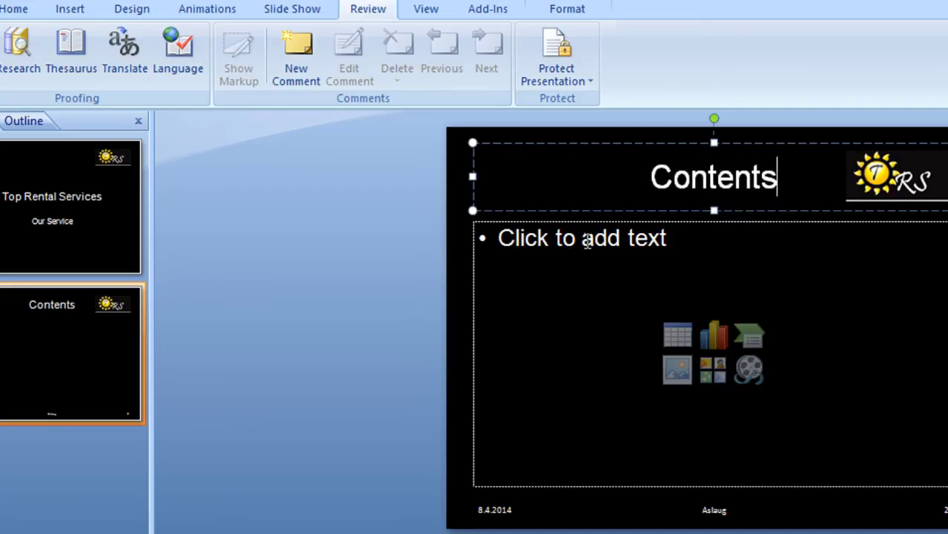
List Properties, Trips, Transport and Tour Guides as bullets on the Contents slide.
{"action": "left_click", "coordinate": [542, 243]}
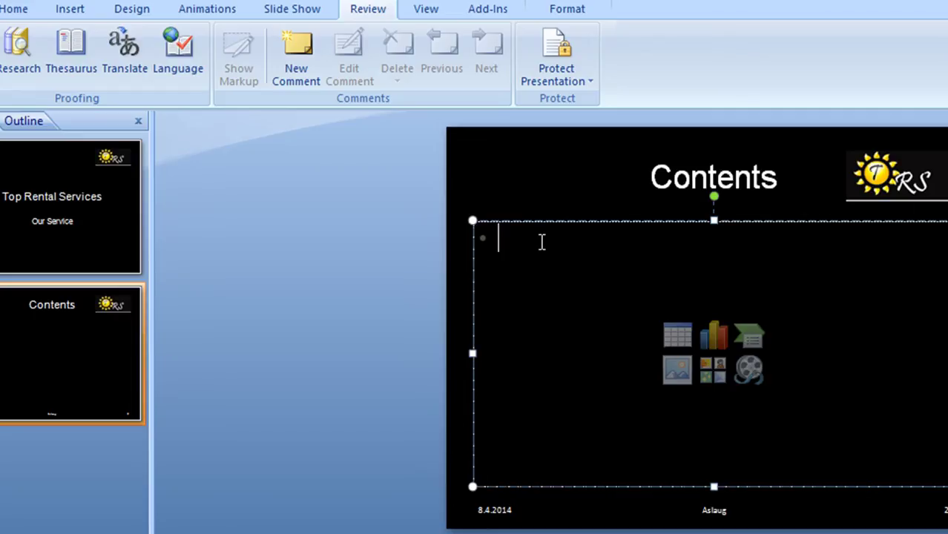
{"action": "type", "text": "Propert"}
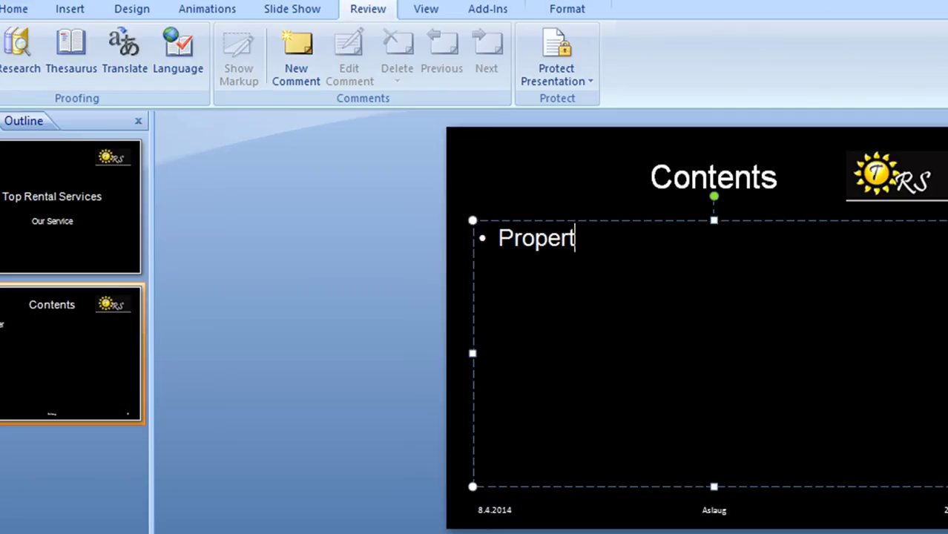
{"action": "type", "text": "ies "}
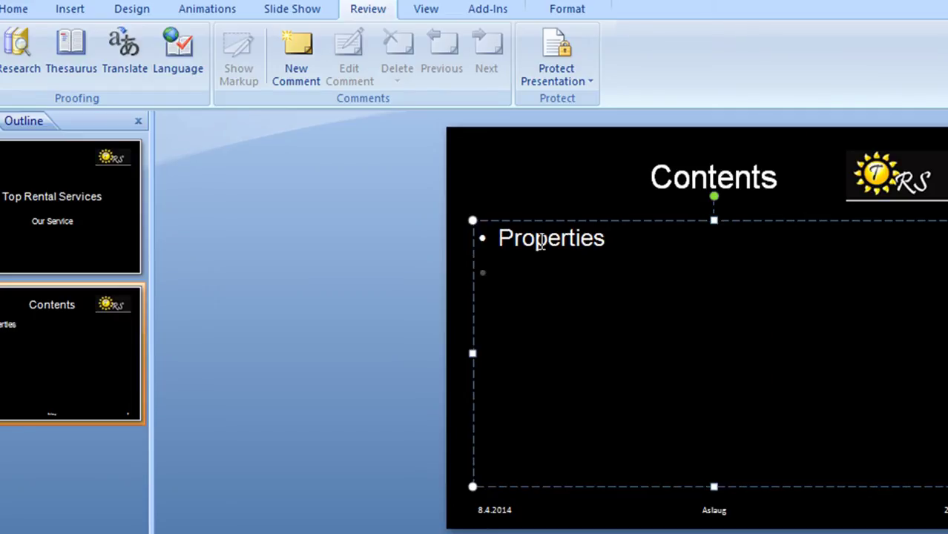
{"action": "type", "text": "Trips"}
{"action": "key", "text": "Return"}
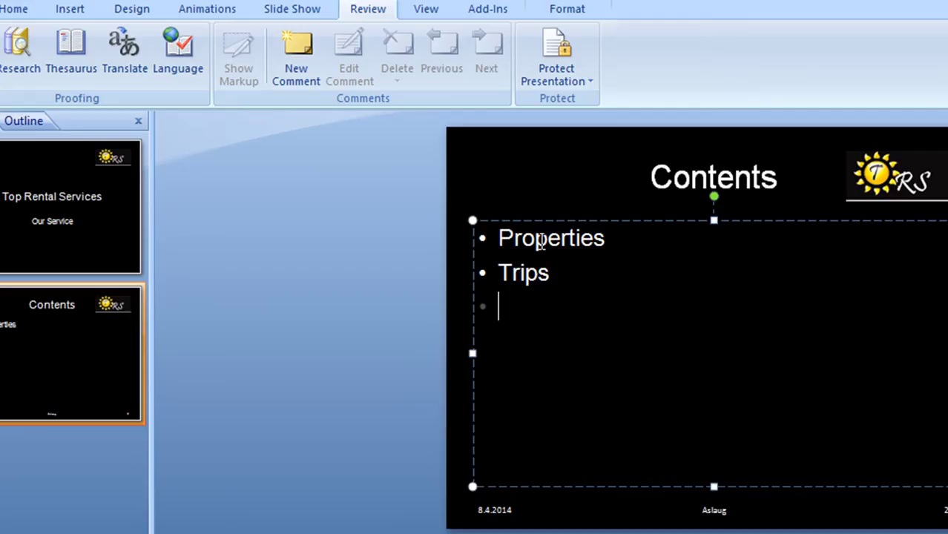
{"action": "type", "text": "Transport "}
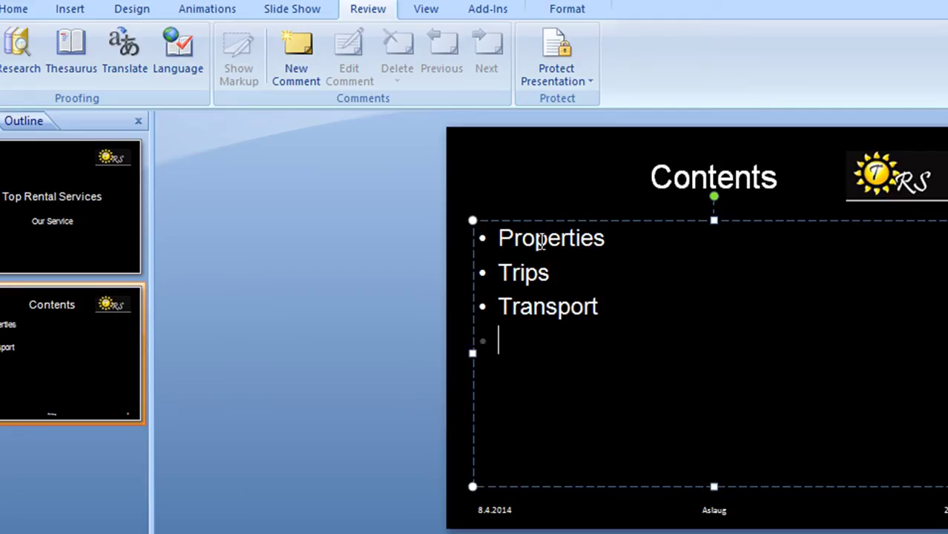
{"action": "type", "text": "Tour Gui"}
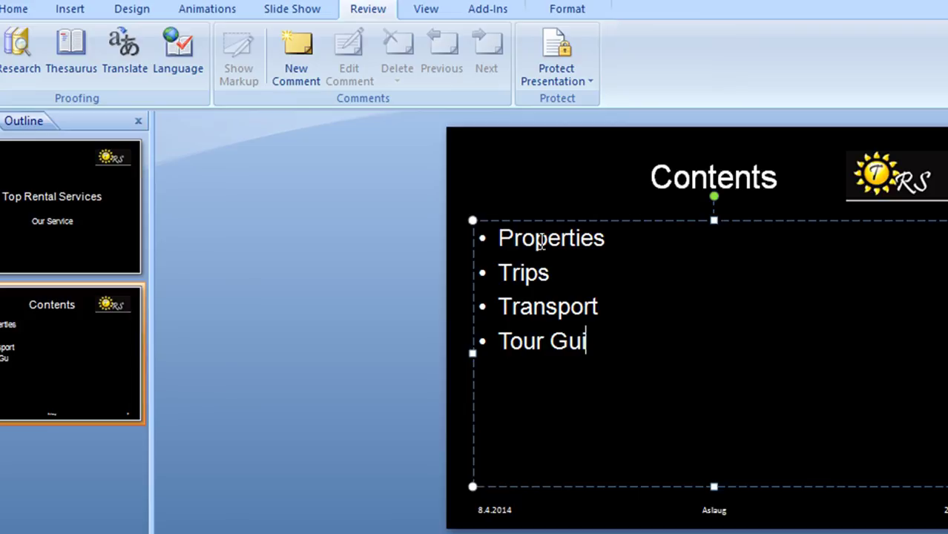
{"action": "type", "text": "des"}
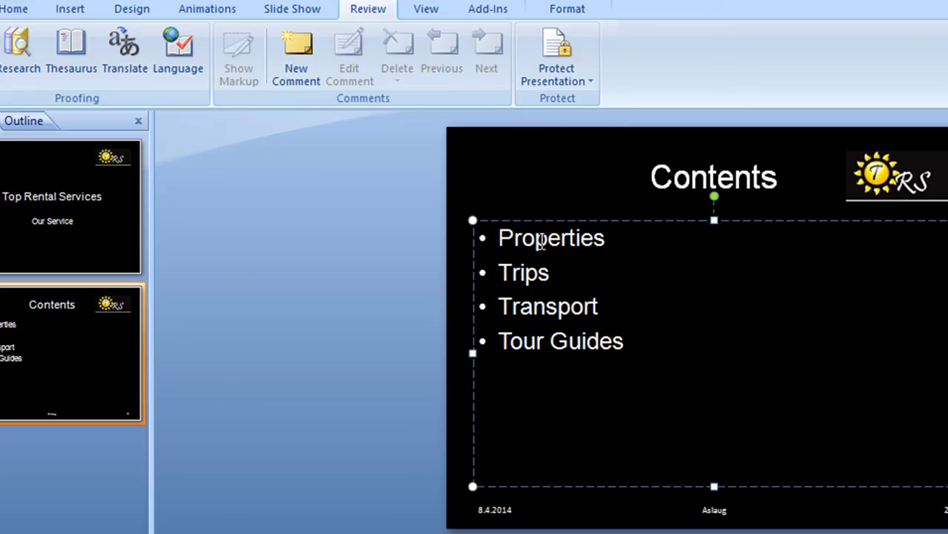
Add two new slides after Contents titled 'Properties' and 'Trips'.
{"action": "right_click", "coordinate": [14, 364]}
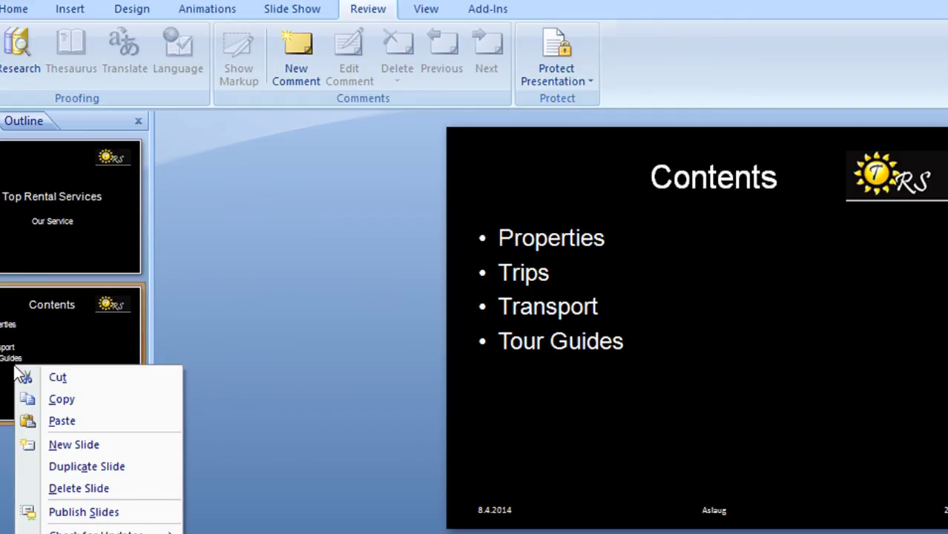
{"action": "left_click", "coordinate": [59, 445]}
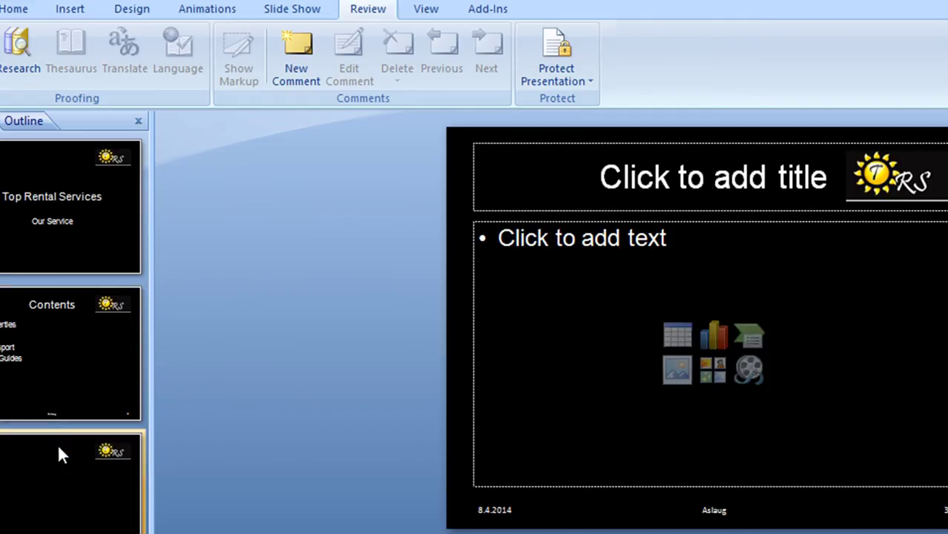
{"action": "left_click", "coordinate": [647, 161]}
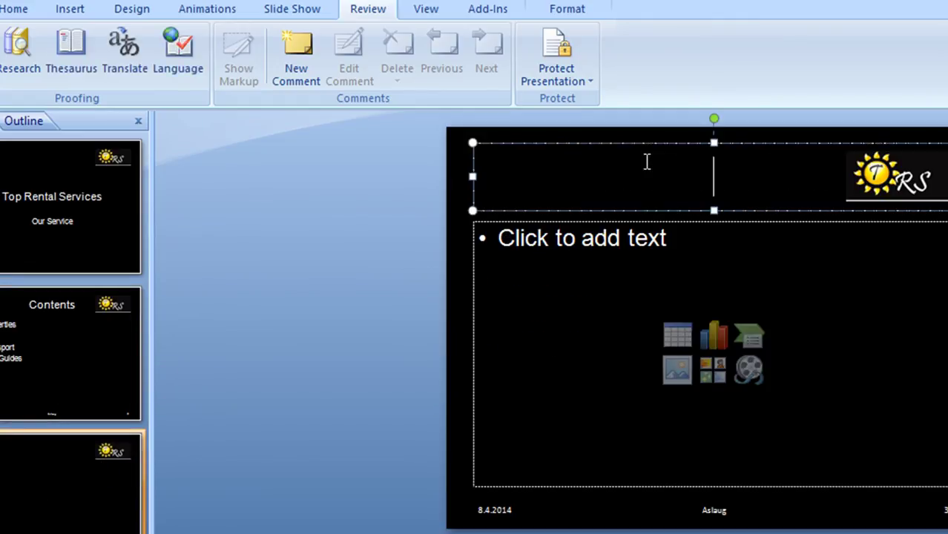
{"action": "type", "text": "Prope"}
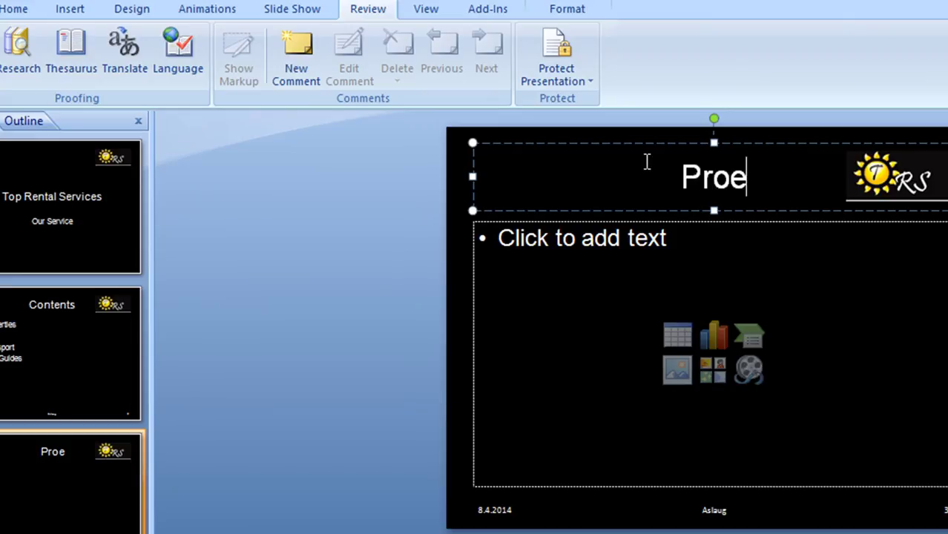
{"action": "type", "text": "rties"}
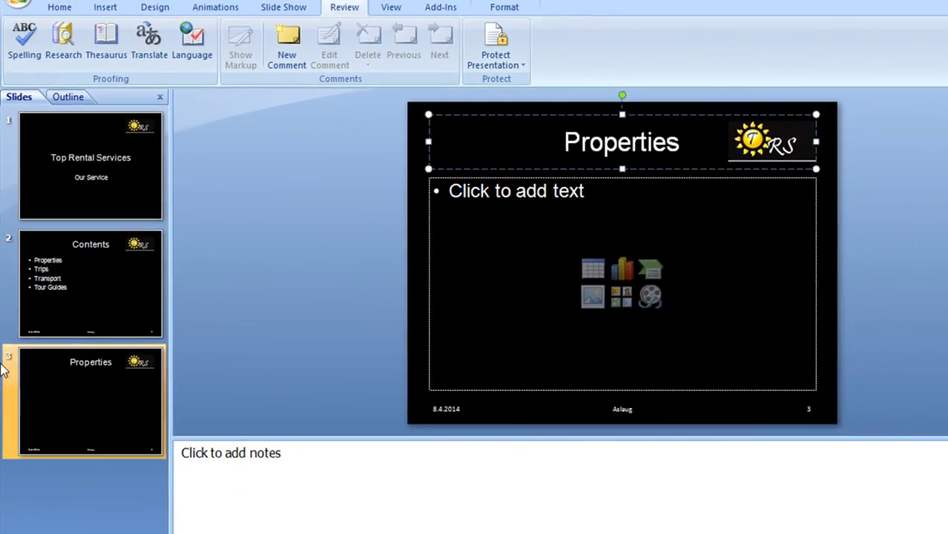
{"action": "right_click", "coordinate": [67, 452]}
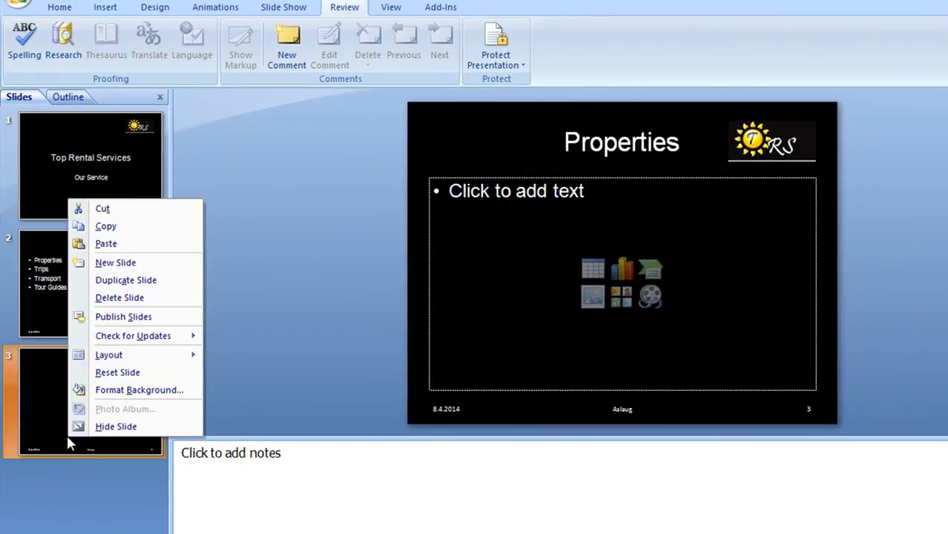
{"action": "left_click", "coordinate": [111, 254]}
{"action": "left_click", "coordinate": [561, 144]}
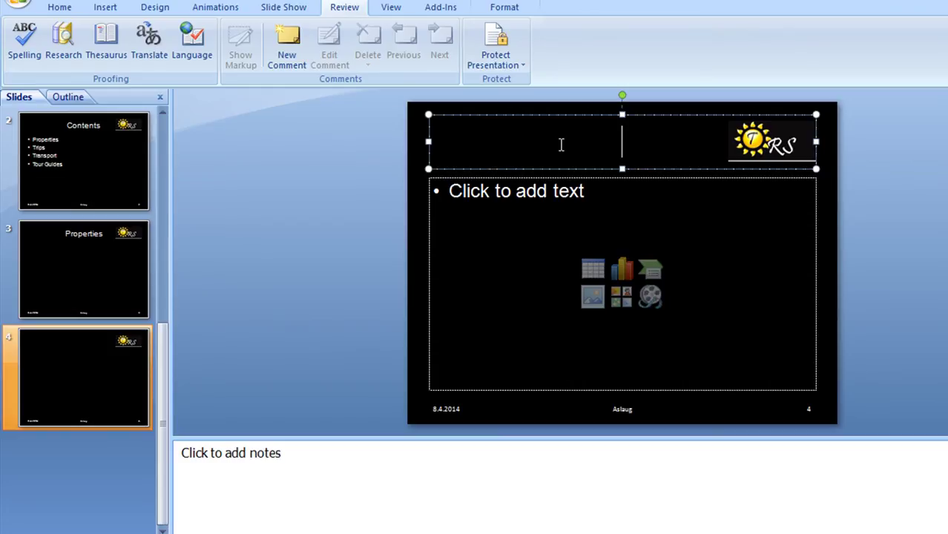
{"action": "type", "text": "Trips"}
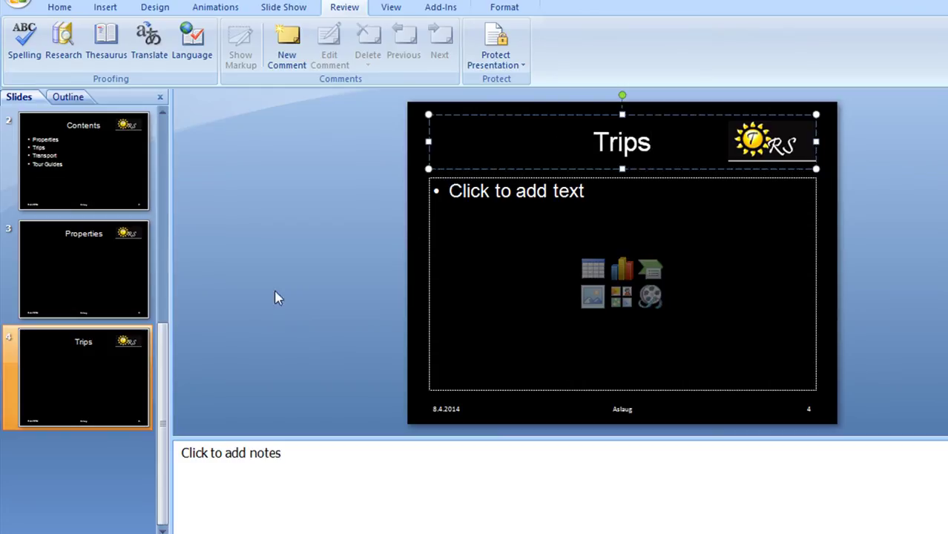
Add two more slides after Trips titled 'Transport' and 'Tour Guides'.
{"action": "left_click", "coordinate": [60, 361]}
{"action": "right_click", "coordinate": [61, 363]}
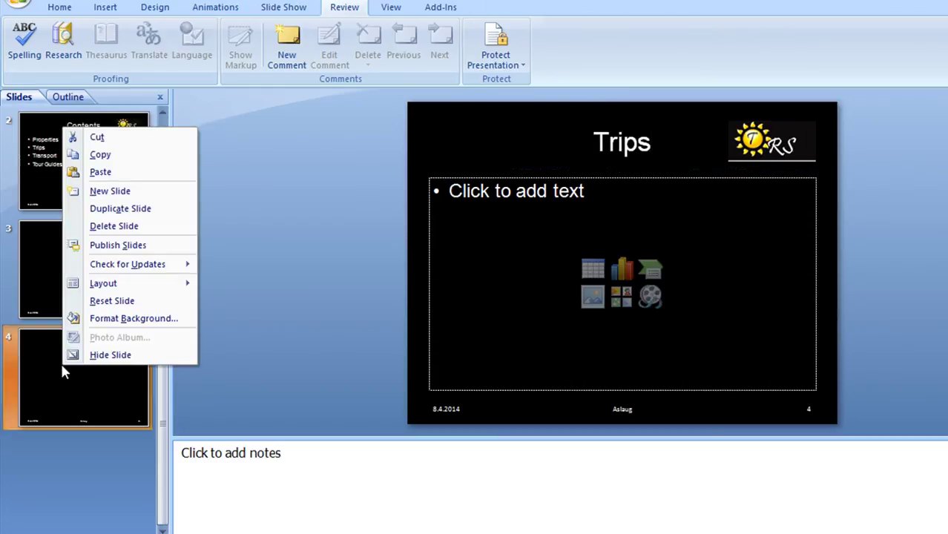
{"action": "left_click", "coordinate": [111, 192]}
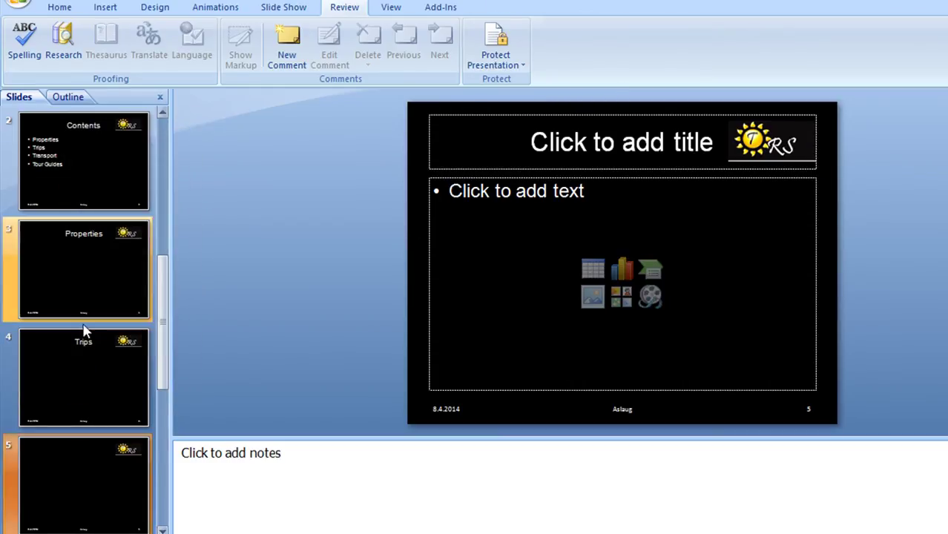
{"action": "left_click", "coordinate": [655, 124]}
{"action": "type", "text": "Transpor"}
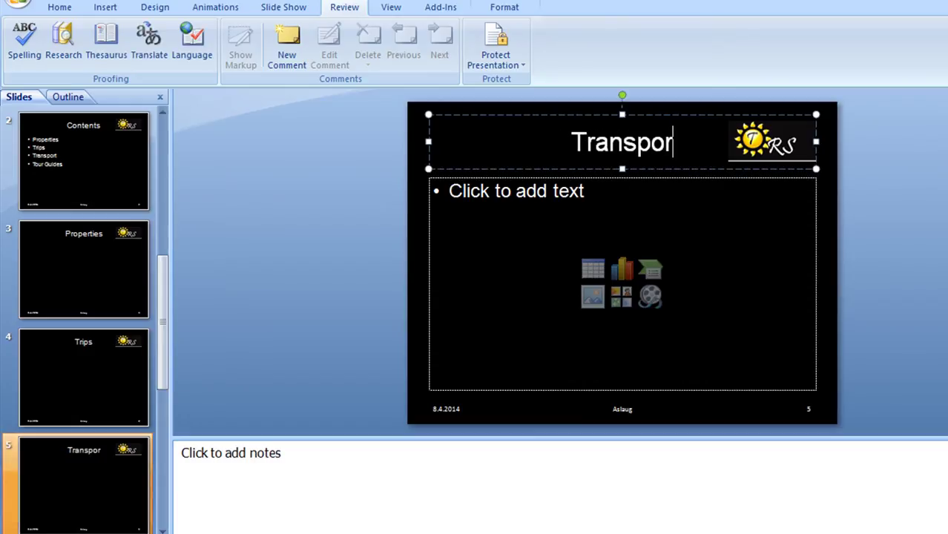
{"action": "type", "text": "t"}
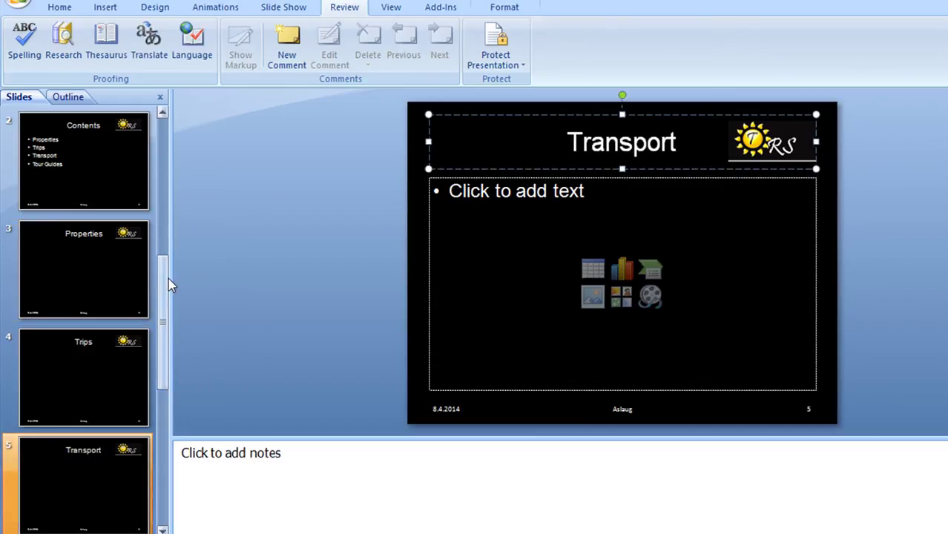
{"action": "left_click", "coordinate": [168, 322]}
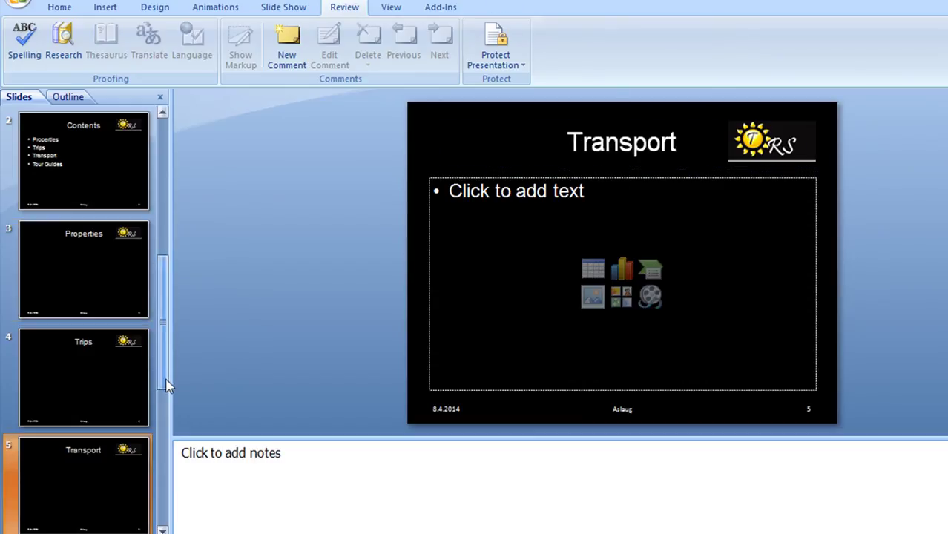
{"action": "left_click", "coordinate": [163, 530]}
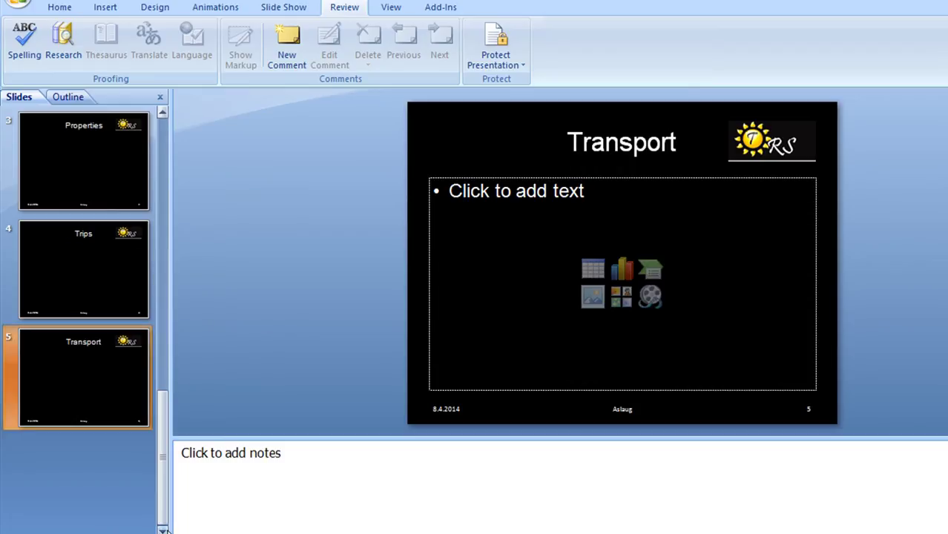
{"action": "right_click", "coordinate": [77, 395]}
{"action": "left_click", "coordinate": [131, 222]}
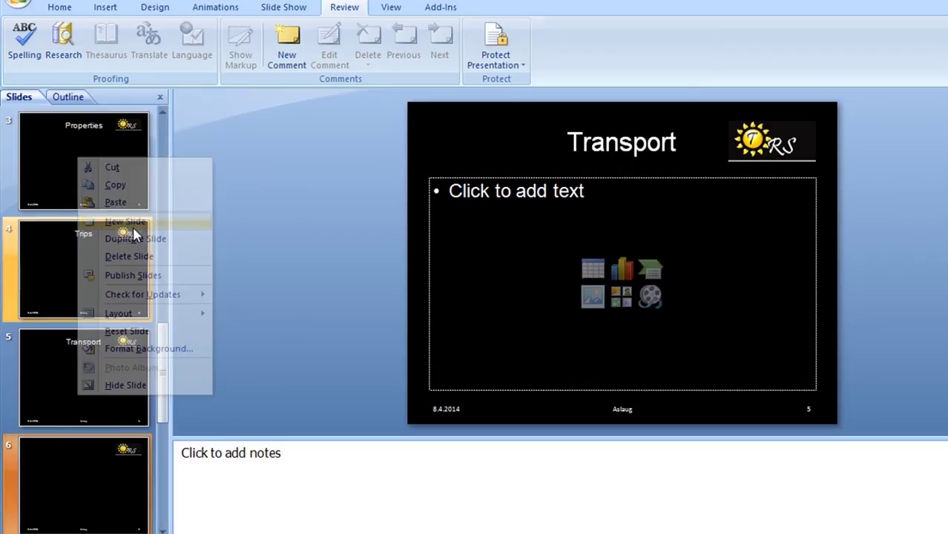
{"action": "left_click", "coordinate": [542, 145]}
{"action": "type", "text": "To"}
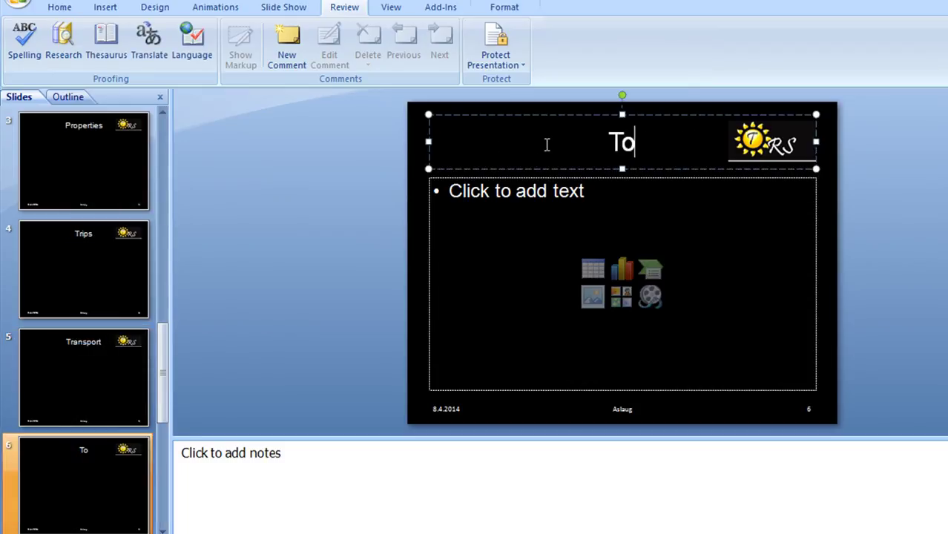
{"action": "type", "text": "ur Guides"}
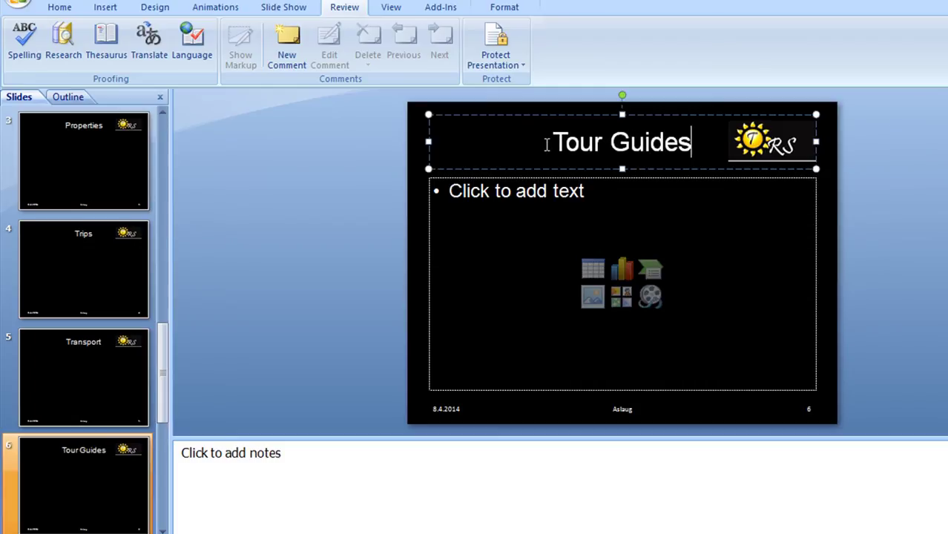
Type the bullets Jeep Safari, Zoomarine and Slide & Splash into the Trips slide's body placeholder.
{"action": "left_click", "coordinate": [77, 275]}
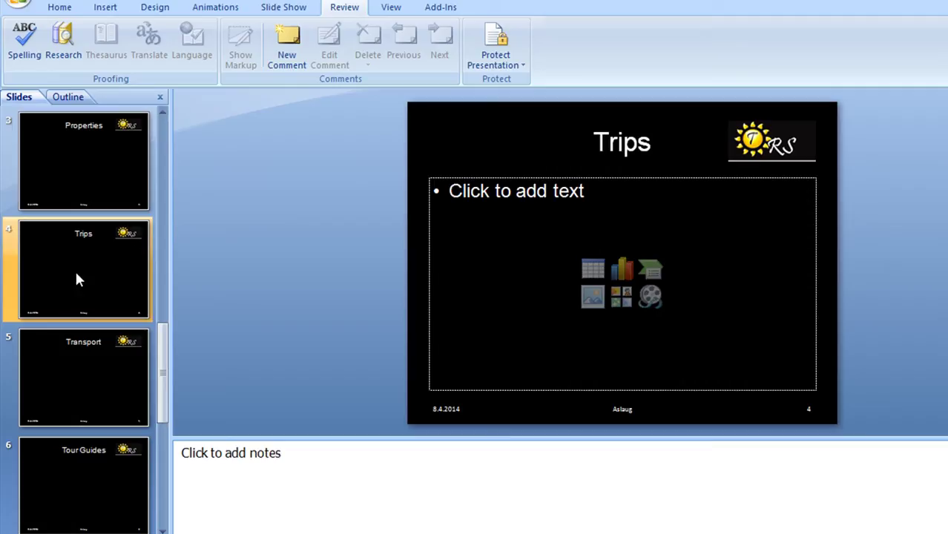
{"action": "left_click", "coordinate": [510, 193]}
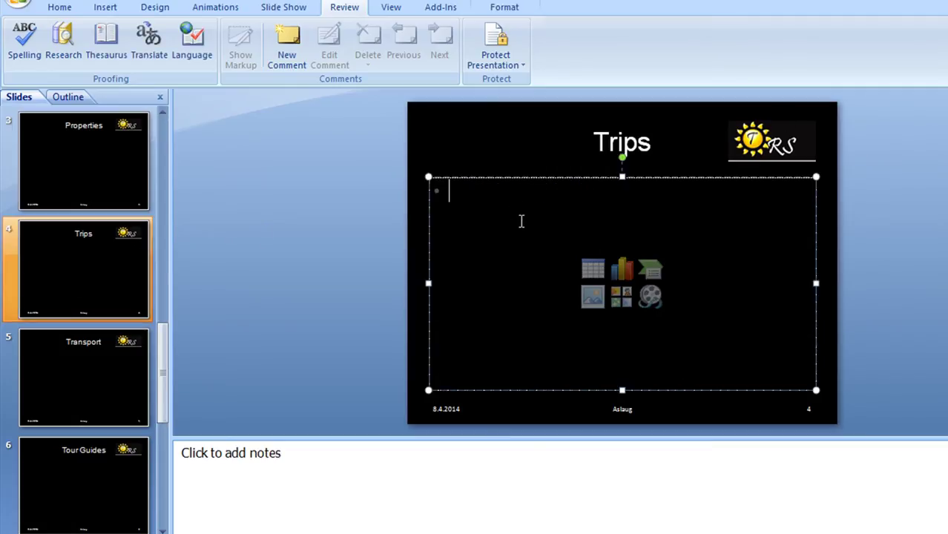
{"action": "type", "text": "Jeep "}
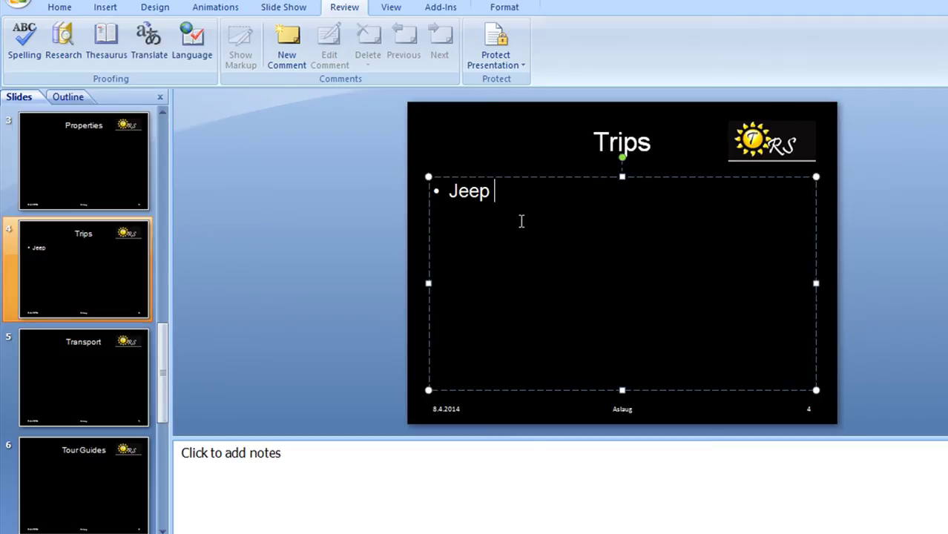
{"action": "type", "text": "Safari"}
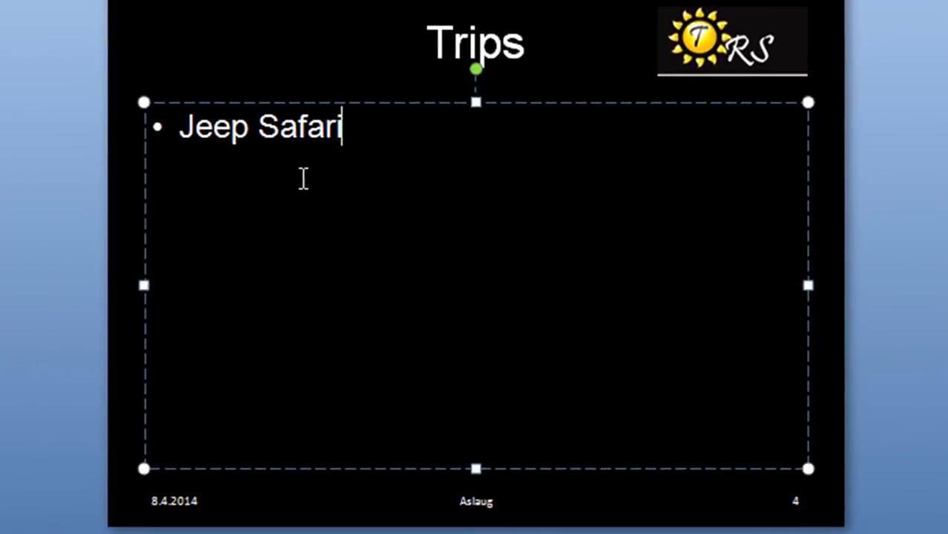
{"action": "key", "text": "Return"}
{"action": "type", "text": "Zoomarine"}
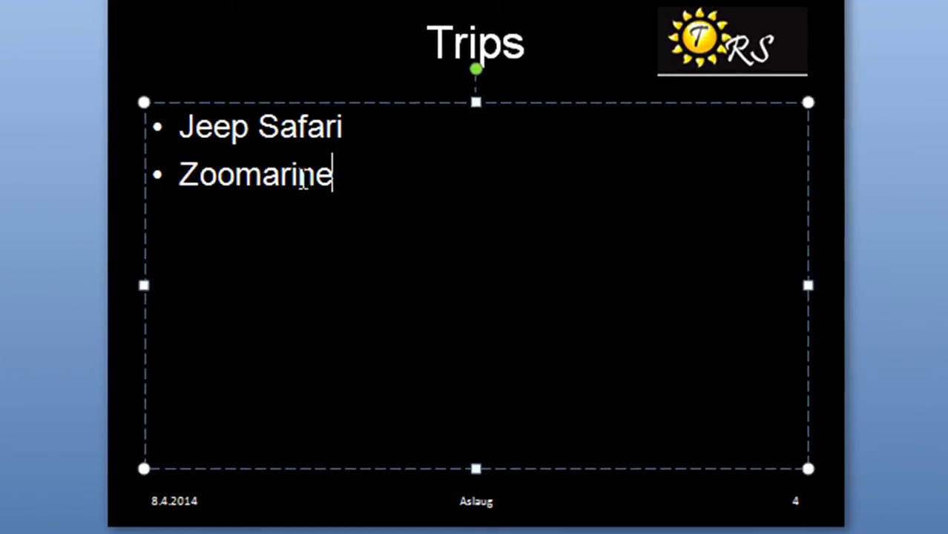
{"action": "key", "text": "Return"}
{"action": "type", "text": "Slide "}
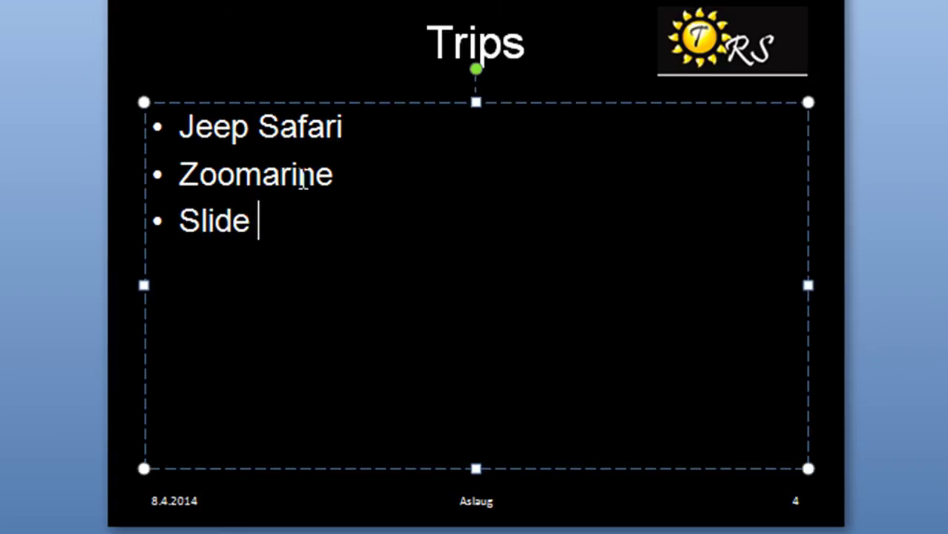
{"action": "type", "text": "& Splas"}
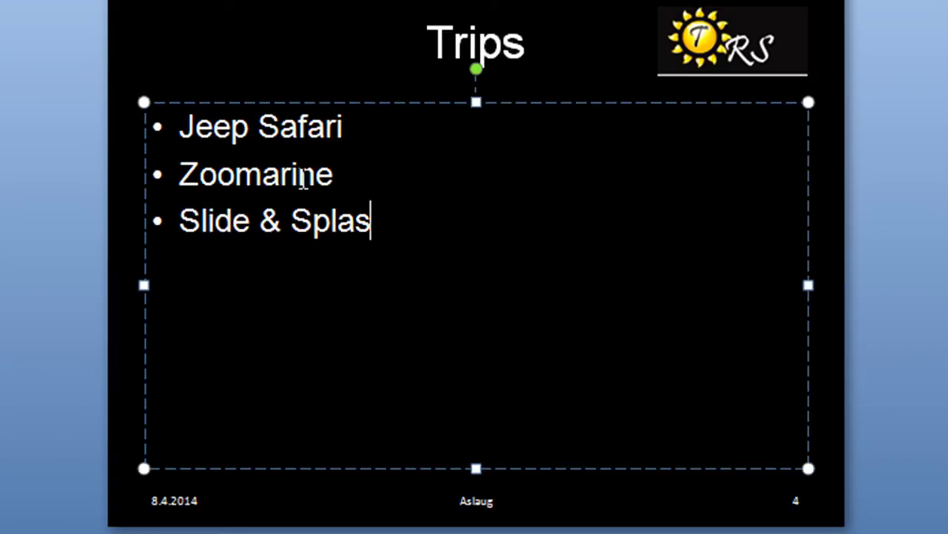
{"action": "type", "text": "h"}
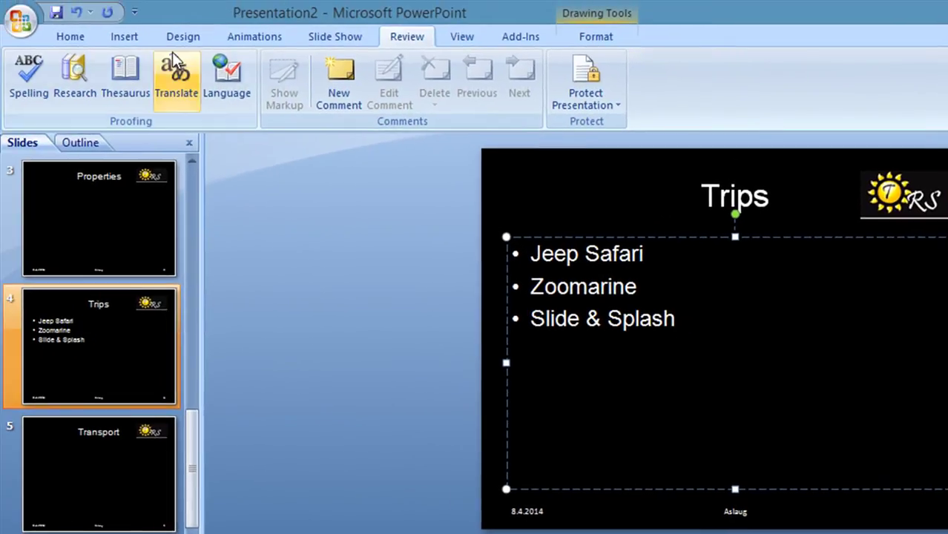
Insert the Jeeps picture from the Desktop's BookingTrips folder onto the Trips slide.
{"action": "left_click", "coordinate": [135, 45]}
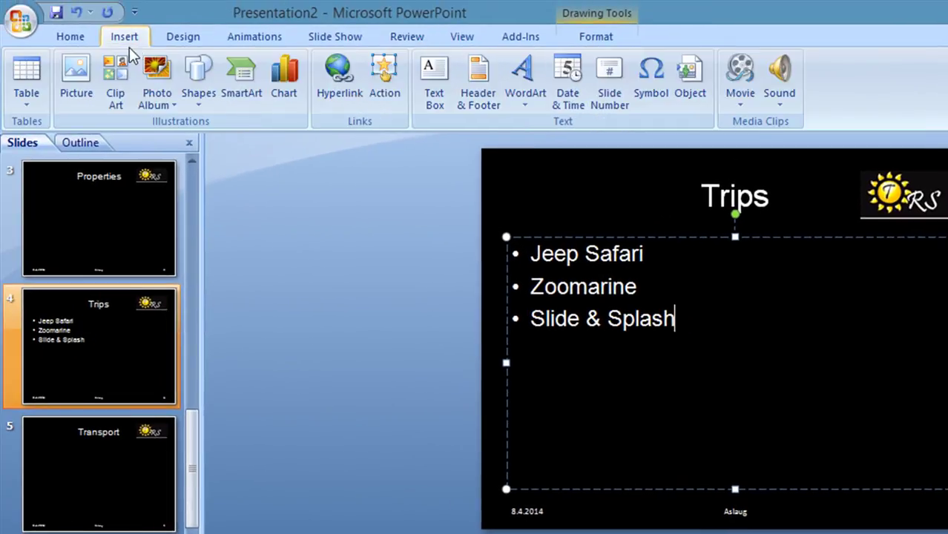
{"action": "left_click", "coordinate": [72, 76]}
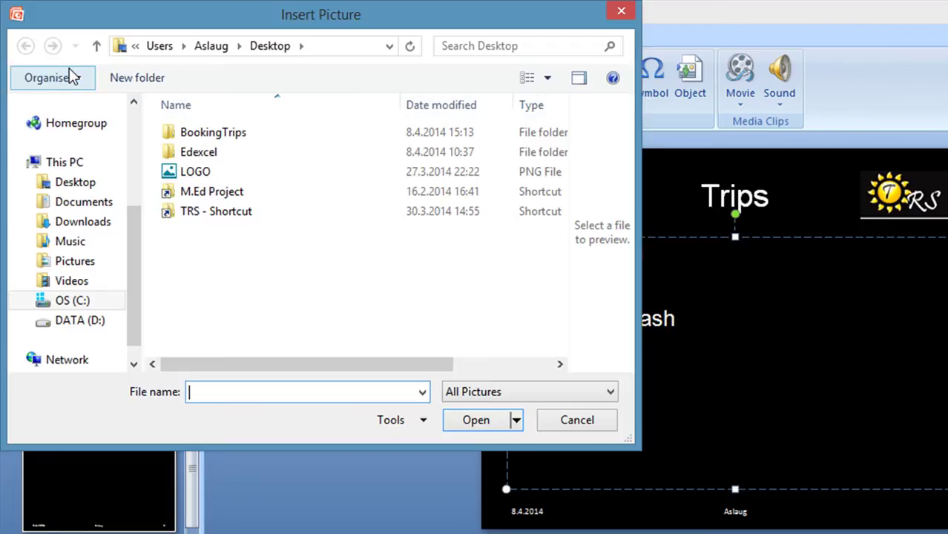
{"action": "double_click", "coordinate": [205, 134]}
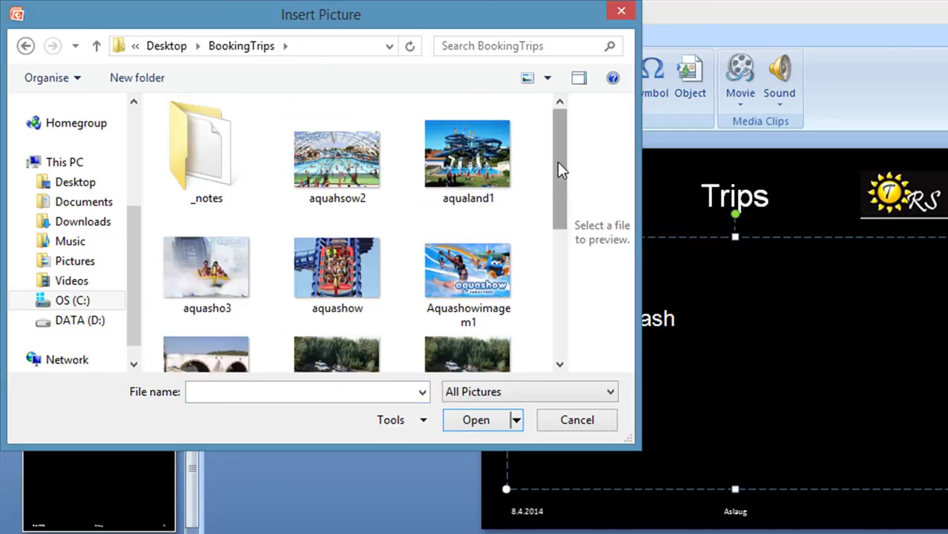
{"action": "left_click_drag", "start_coordinate": [559, 169], "coordinate": [564, 285]}
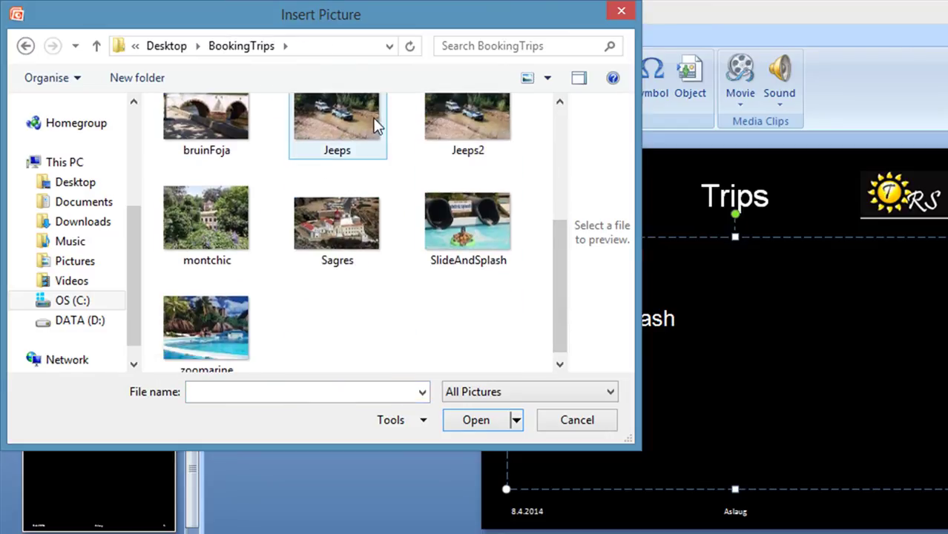
{"action": "double_click", "coordinate": [350, 122]}
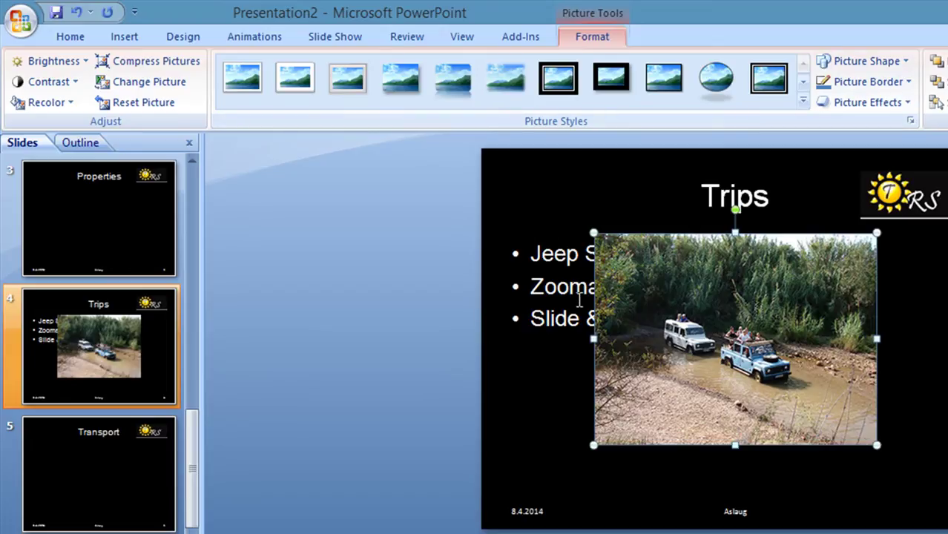
Shrink the jeep photo, place it right of the bullets, and apply Soft Edge Rectangle style.
{"action": "left_click_drag", "start_coordinate": [594, 233], "coordinate": [703, 315]}
{"action": "left_click_drag", "start_coordinate": [793, 378], "coordinate": [814, 305]}
{"action": "left_click_drag", "start_coordinate": [891, 366], "coordinate": [838, 302]}
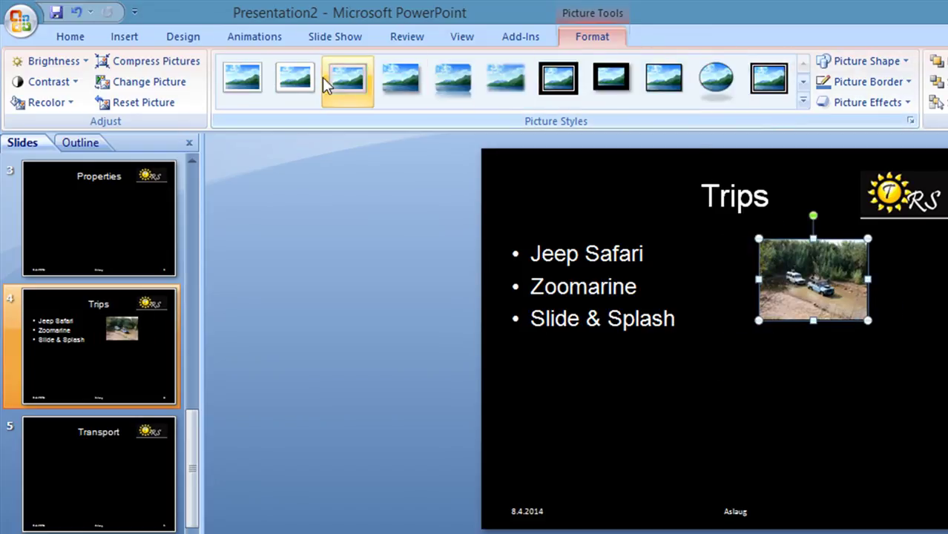
{"action": "left_click", "coordinate": [514, 79]}
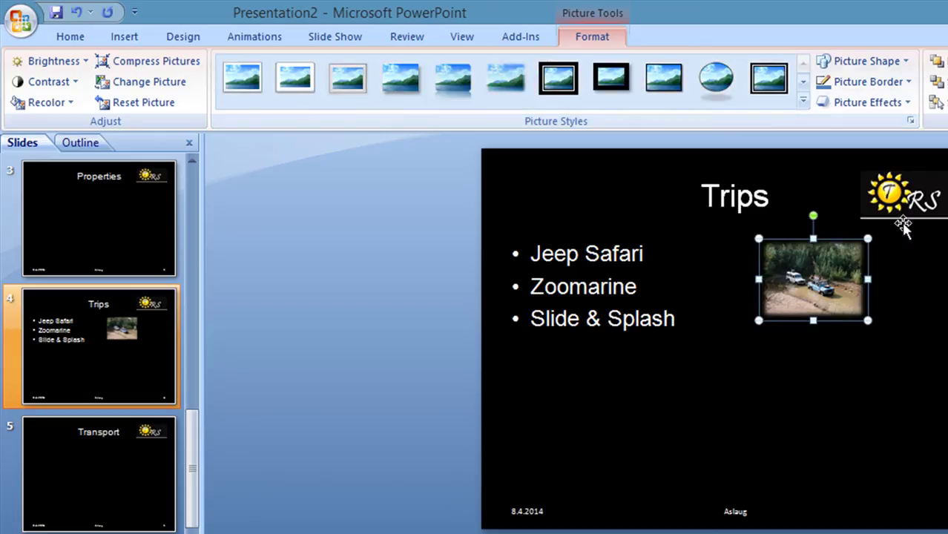
{"action": "left_click_drag", "start_coordinate": [761, 321], "coordinate": [744, 332]}
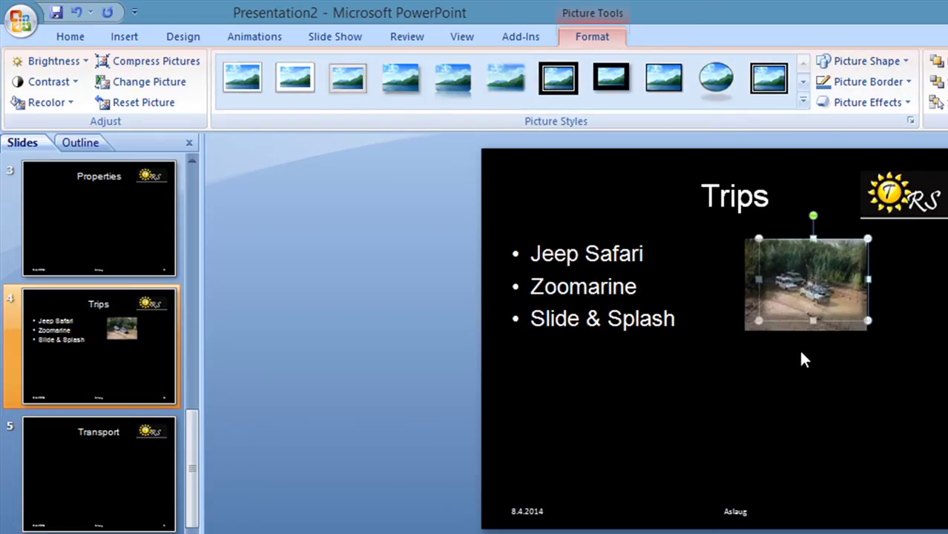
{"action": "left_click", "coordinate": [881, 355]}
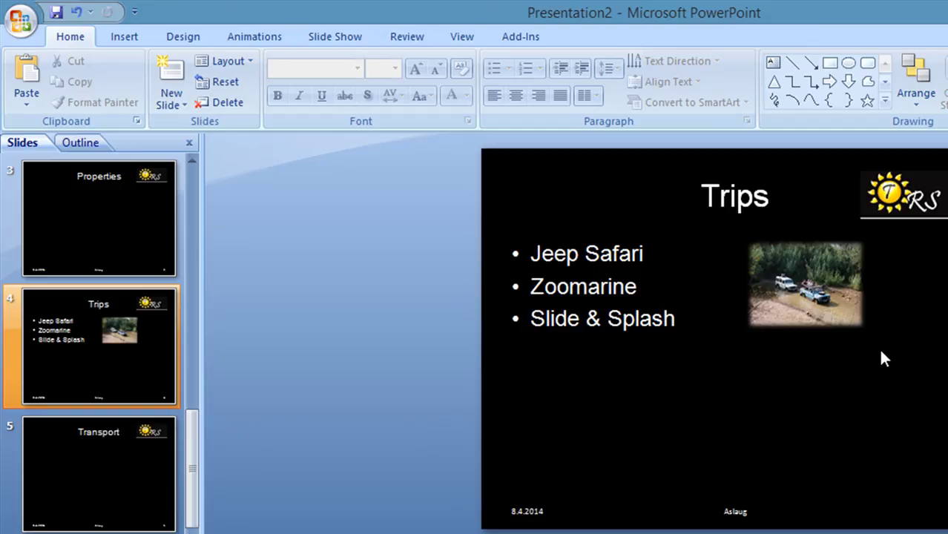
{"action": "left_click", "coordinate": [831, 311]}
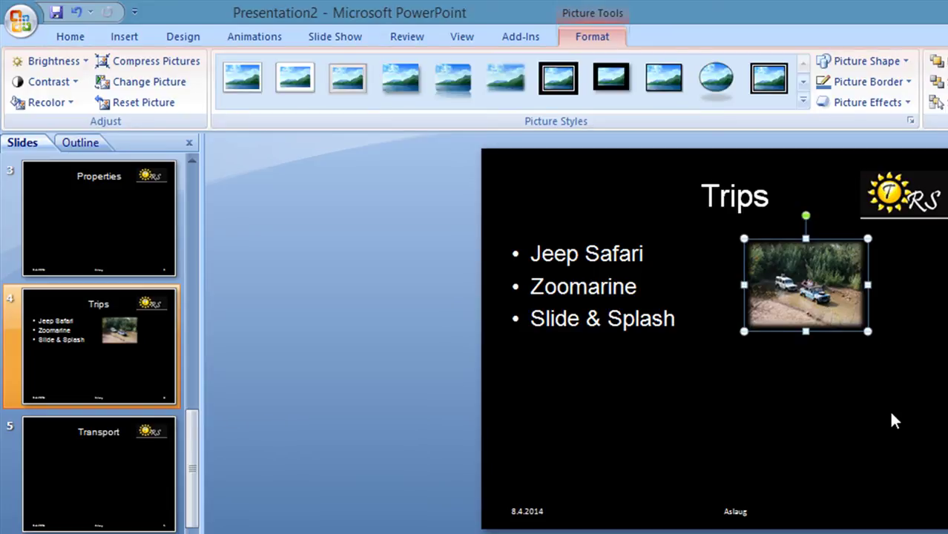
{"action": "key", "text": "ctrl+z"}
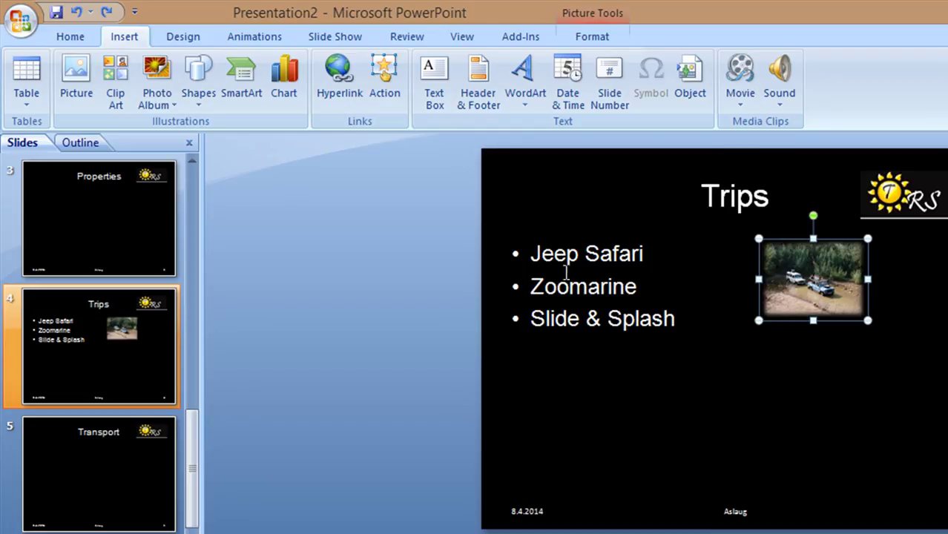
Insert the zoomarine pool picture and move it to the lower right of the slide.
{"action": "left_click", "coordinate": [710, 292]}
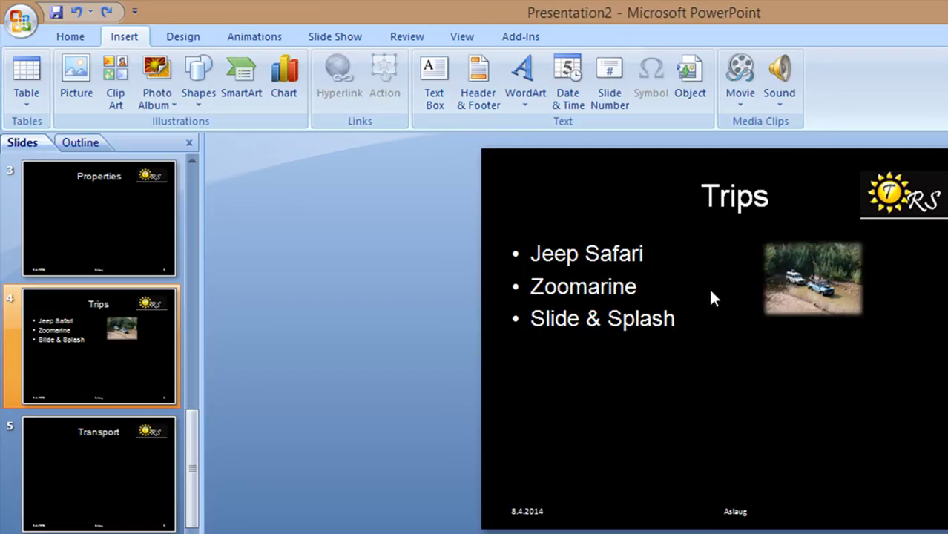
{"action": "left_click", "coordinate": [75, 78]}
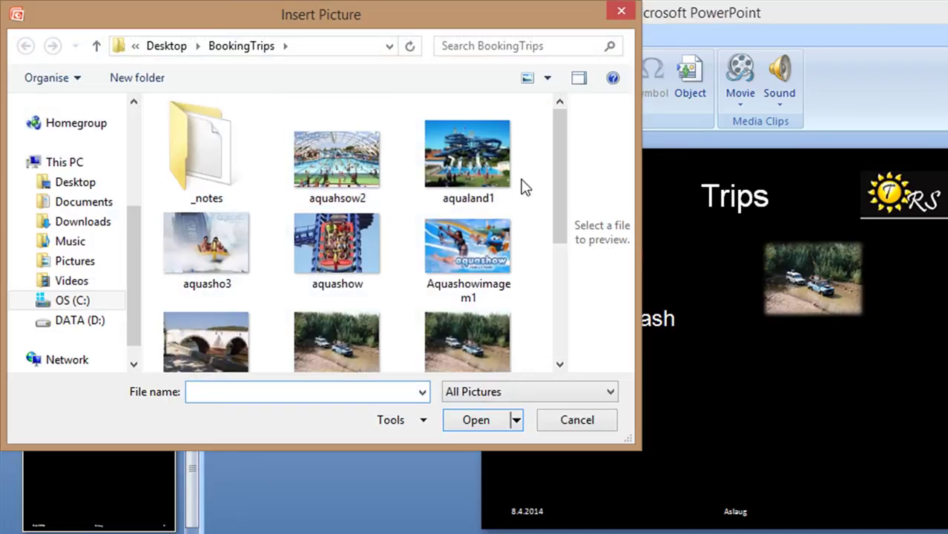
{"action": "left_click_drag", "start_coordinate": [565, 178], "coordinate": [554, 313]}
{"action": "double_click", "coordinate": [228, 316]}
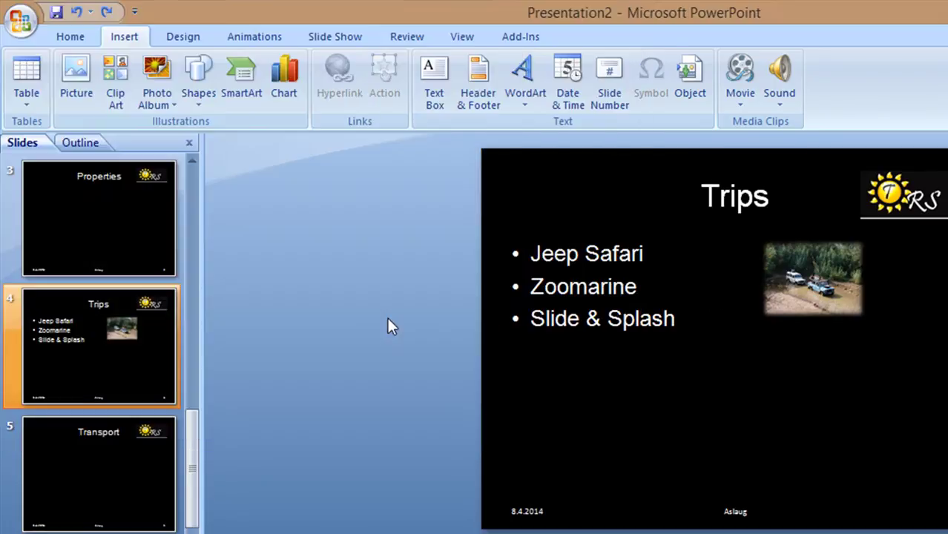
{"action": "left_click_drag", "start_coordinate": [729, 348], "coordinate": [797, 377]}
{"action": "left_click", "coordinate": [583, 410]}
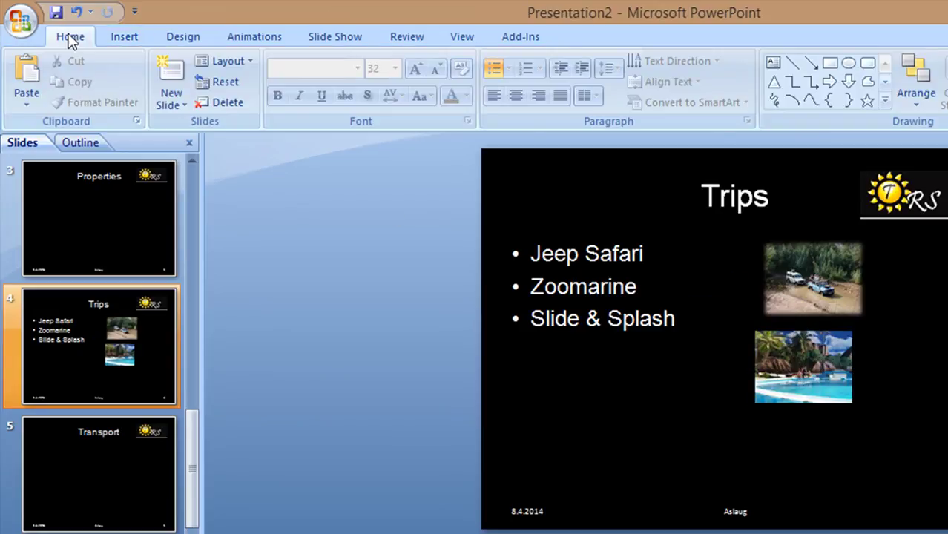
Insert the SlideAndSplash water-slide picture, shrink it and place it at the lower right.
{"action": "left_click", "coordinate": [121, 43]}
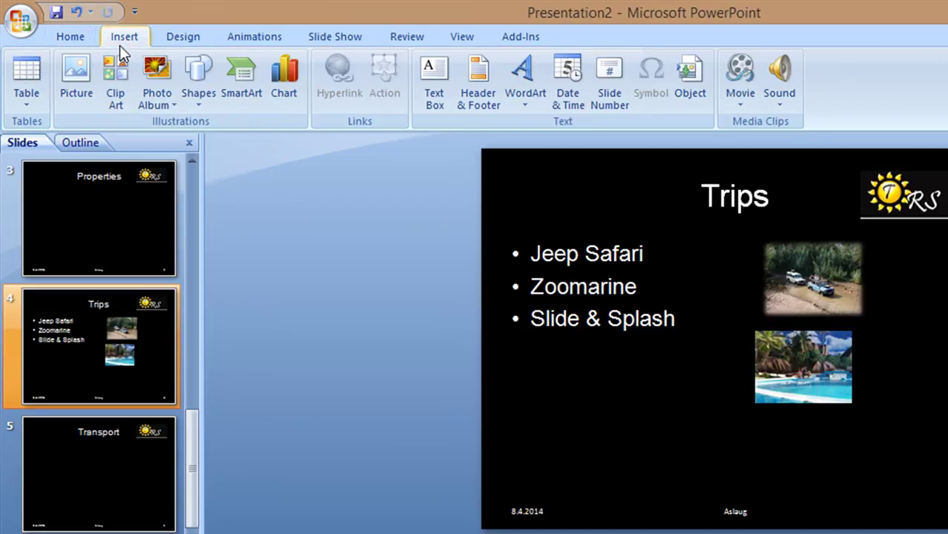
{"action": "left_click", "coordinate": [60, 77]}
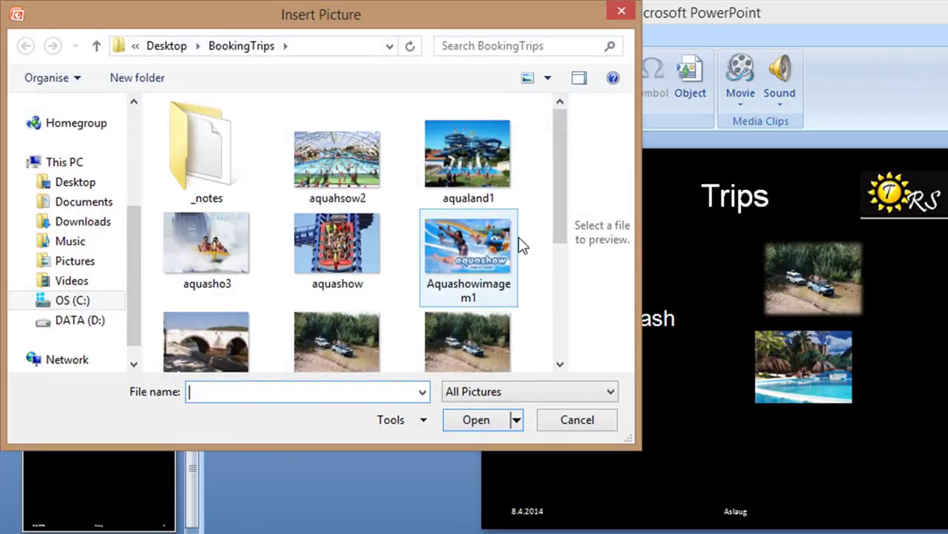
{"action": "left_click_drag", "start_coordinate": [553, 196], "coordinate": [567, 269]}
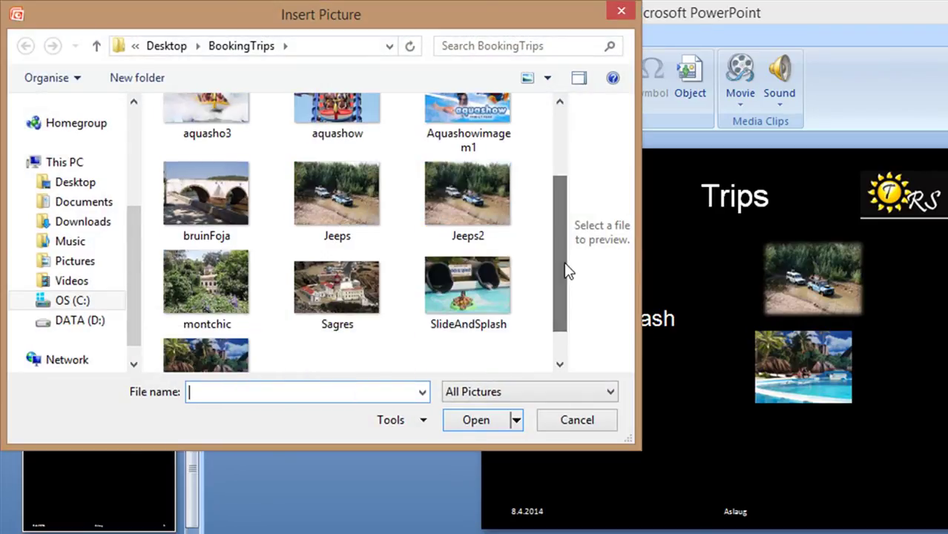
{"action": "left_click", "coordinate": [483, 267]}
{"action": "double_click", "coordinate": [481, 261]}
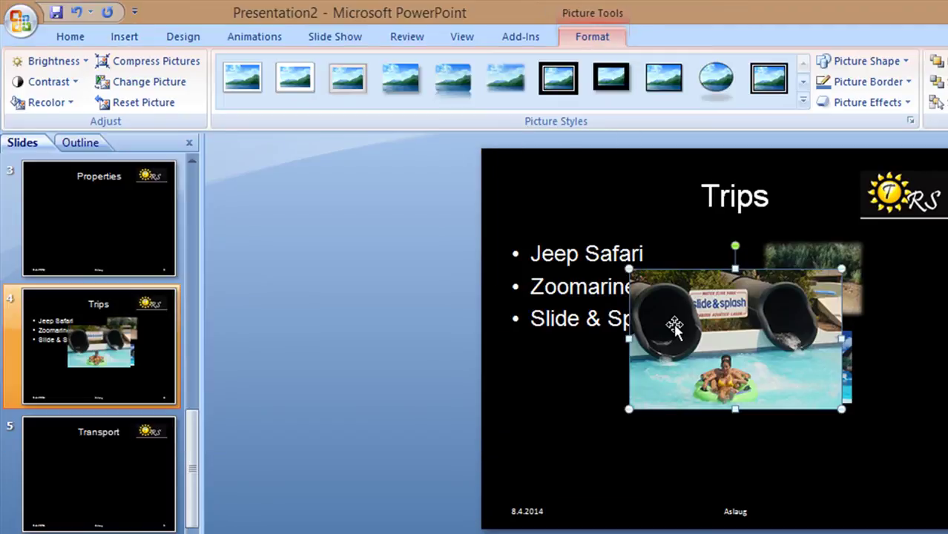
{"action": "left_click_drag", "start_coordinate": [629, 268], "coordinate": [723, 331]}
{"action": "left_click_drag", "start_coordinate": [763, 380], "coordinate": [846, 456]}
Apply the Soft Edge Rectangle picture style to the water-slide and pool pictures.
{"action": "left_click", "coordinate": [505, 77]}
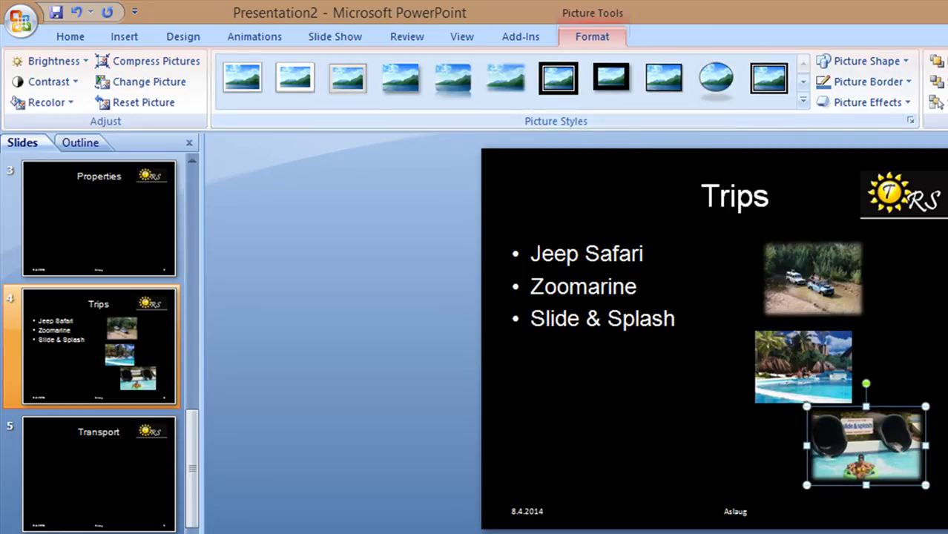
{"action": "left_click", "coordinate": [778, 377]}
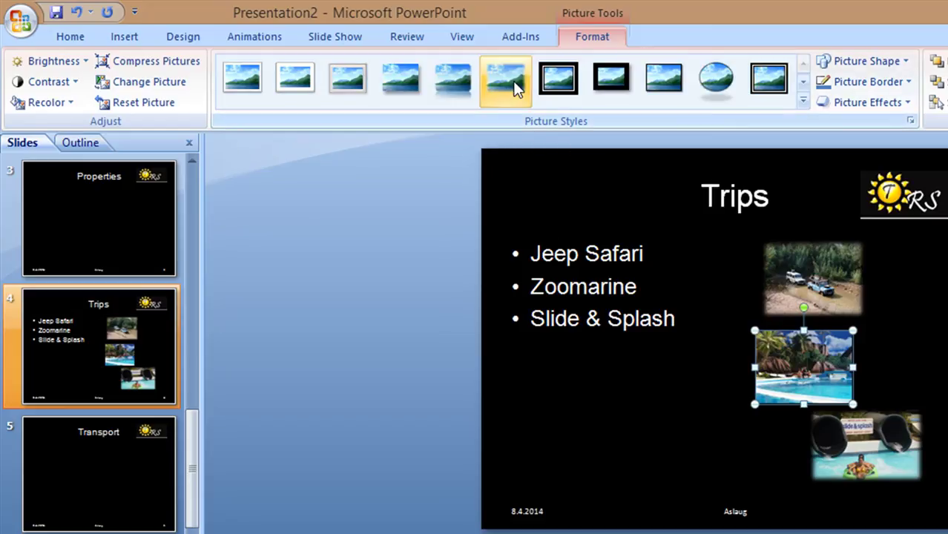
{"action": "left_click", "coordinate": [516, 87]}
{"action": "left_click", "coordinate": [668, 254]}
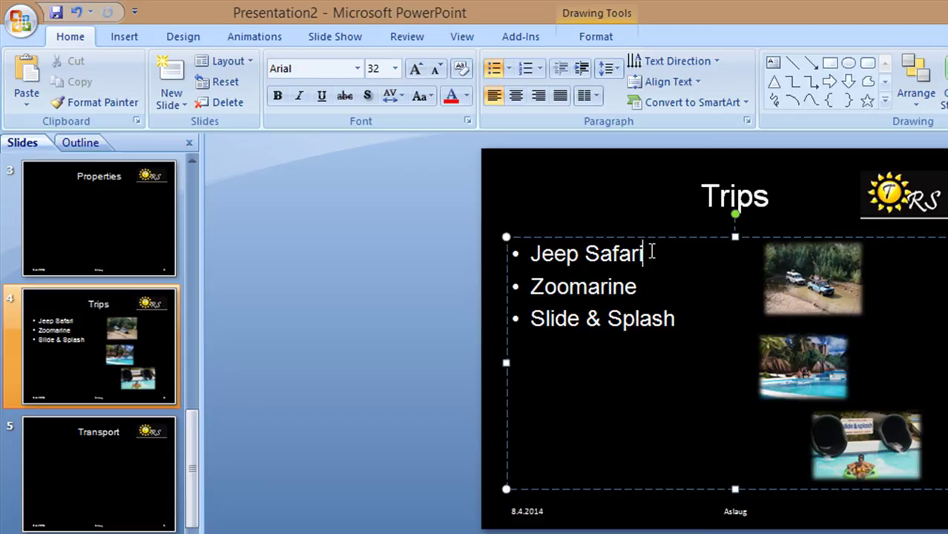
Add extra line spacing after the Jeep Safari and Zoomarine bullets.
{"action": "key", "text": "Return"}
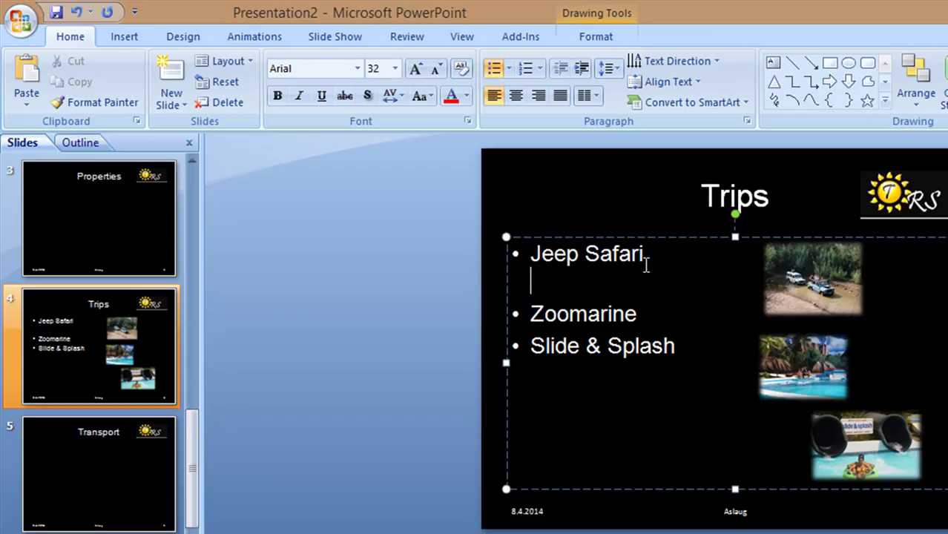
{"action": "left_click", "coordinate": [646, 304]}
{"action": "key", "text": "Return"}
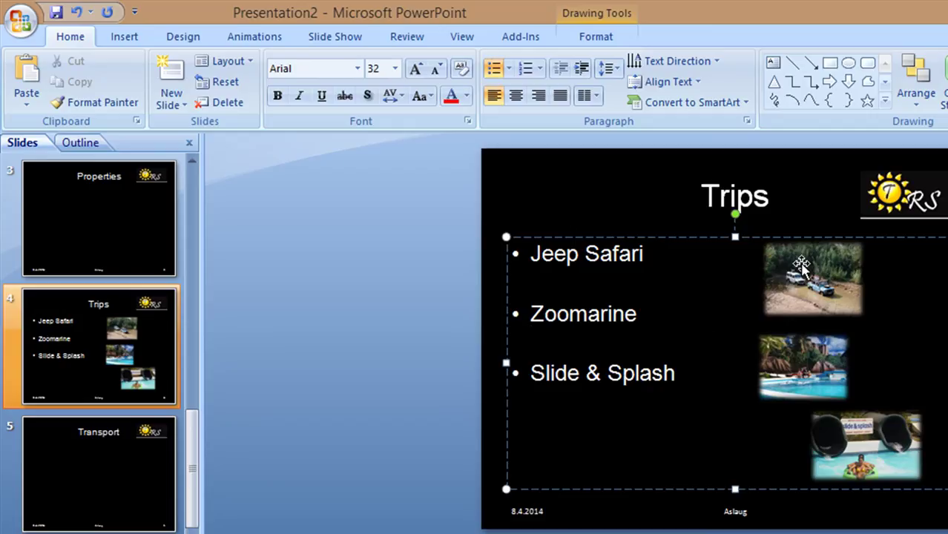
{"action": "left_click_drag", "start_coordinate": [803, 268], "coordinate": [730, 264]}
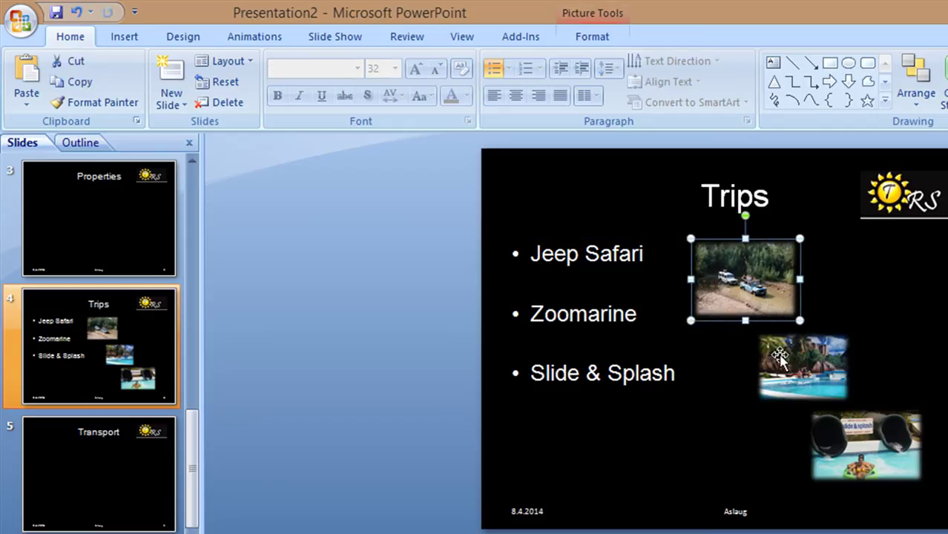
{"action": "left_click_drag", "start_coordinate": [794, 371], "coordinate": [762, 362]}
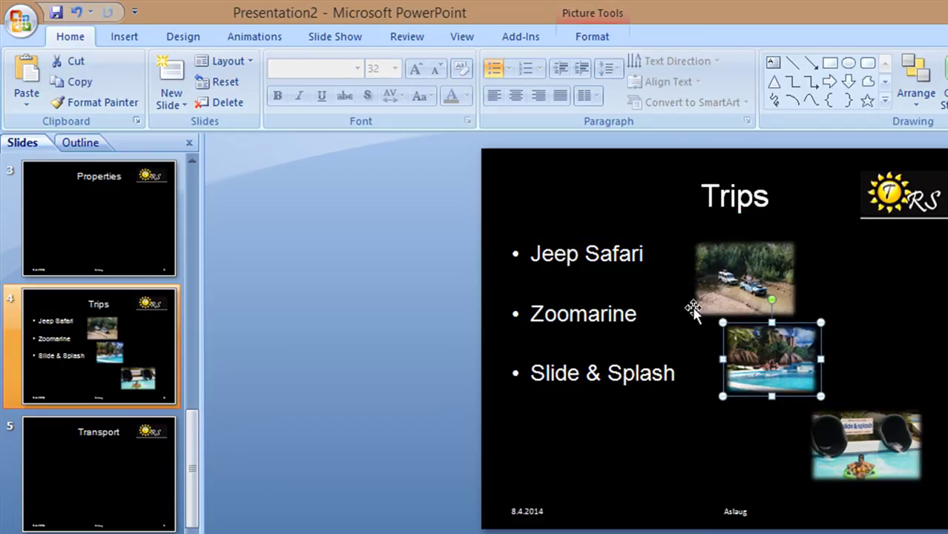
{"action": "left_click", "coordinate": [654, 253]}
{"action": "key", "text": "shift+Return"}
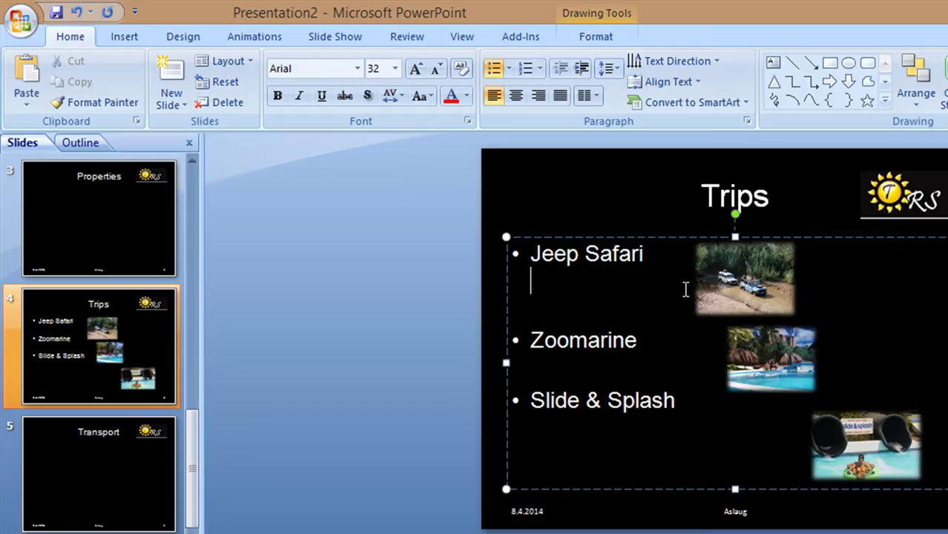
{"action": "key", "text": "shift+Return"}
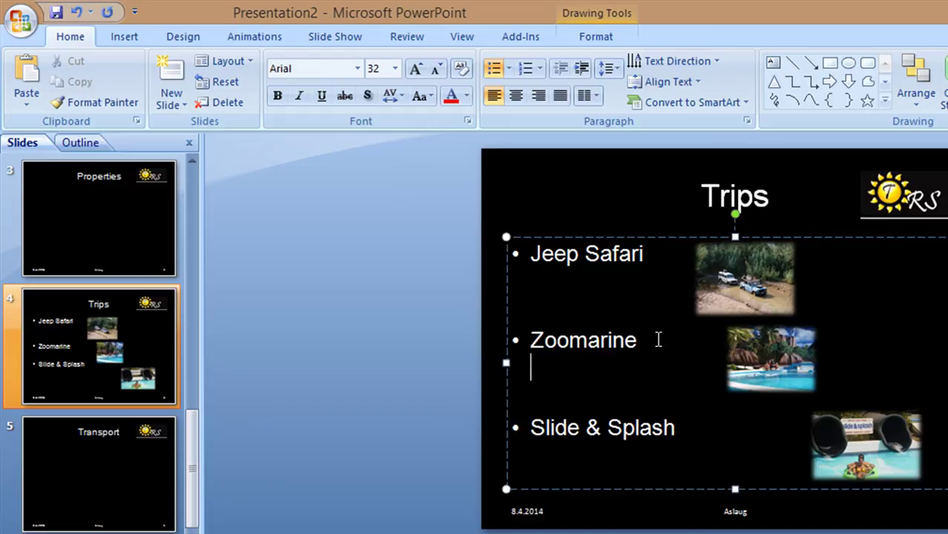
Place the jeep, pool and water-slide photos beside their bullets, resizing the pool and water-slide photos.
{"action": "left_click_drag", "start_coordinate": [779, 356], "coordinate": [715, 360]}
{"action": "left_click_drag", "start_coordinate": [727, 279], "coordinate": [769, 261]}
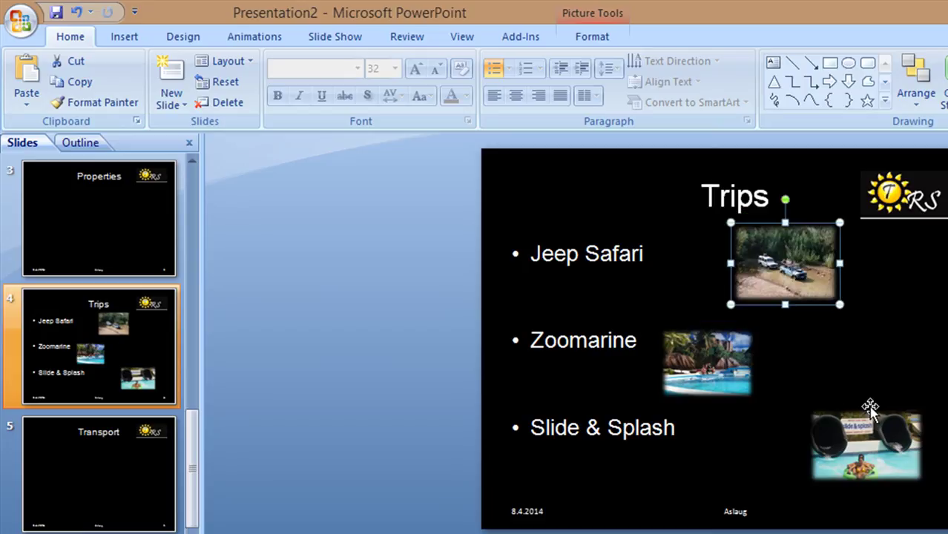
{"action": "left_click_drag", "start_coordinate": [865, 419], "coordinate": [804, 417]}
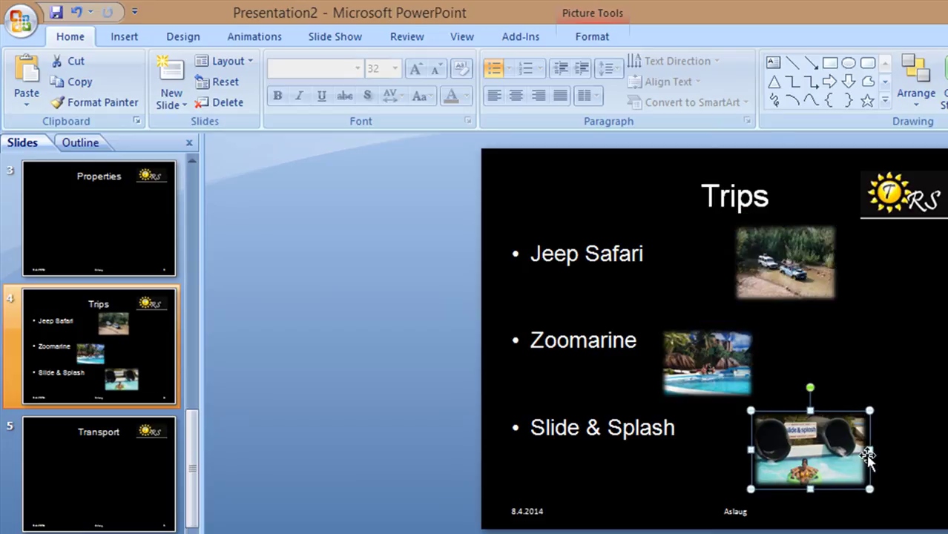
{"action": "left_click_drag", "start_coordinate": [853, 482], "coordinate": [849, 475]}
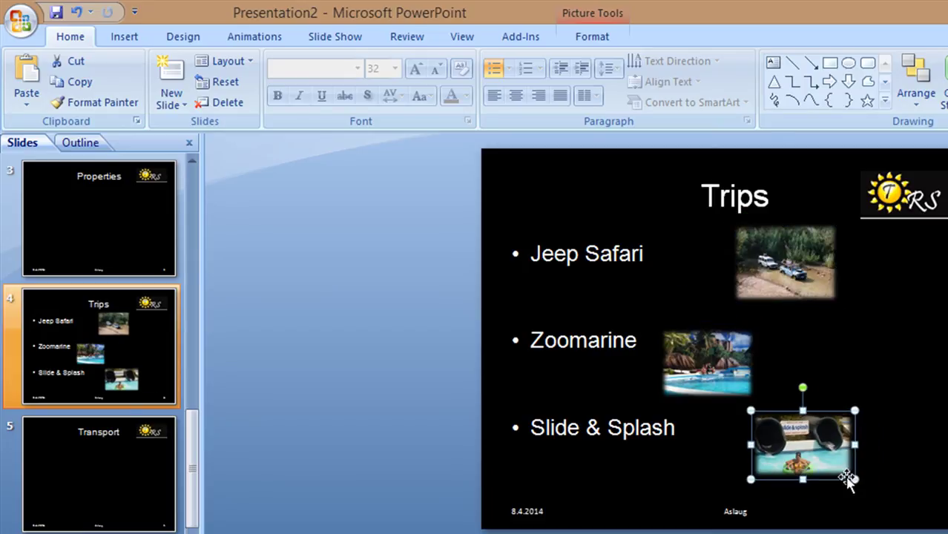
{"action": "left_click", "coordinate": [723, 377]}
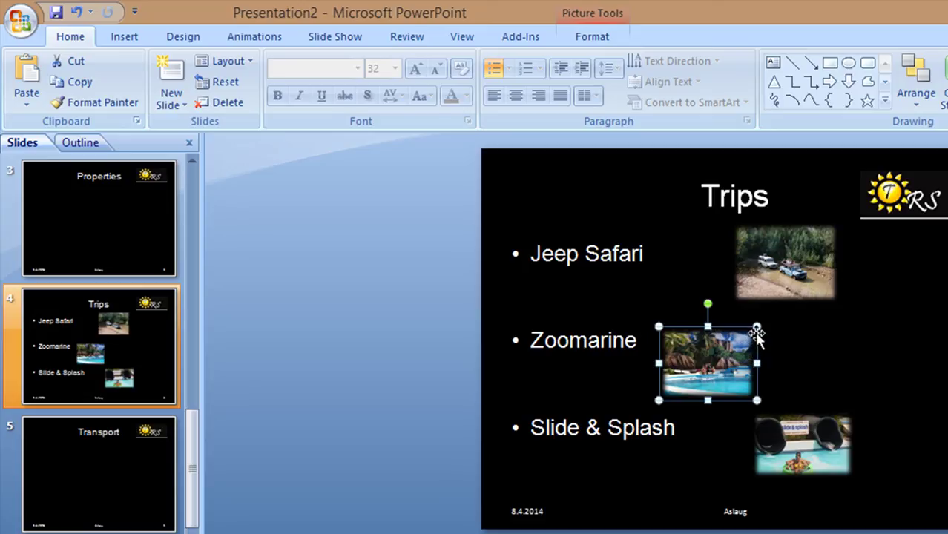
{"action": "left_click_drag", "start_coordinate": [760, 325], "coordinate": [763, 325]}
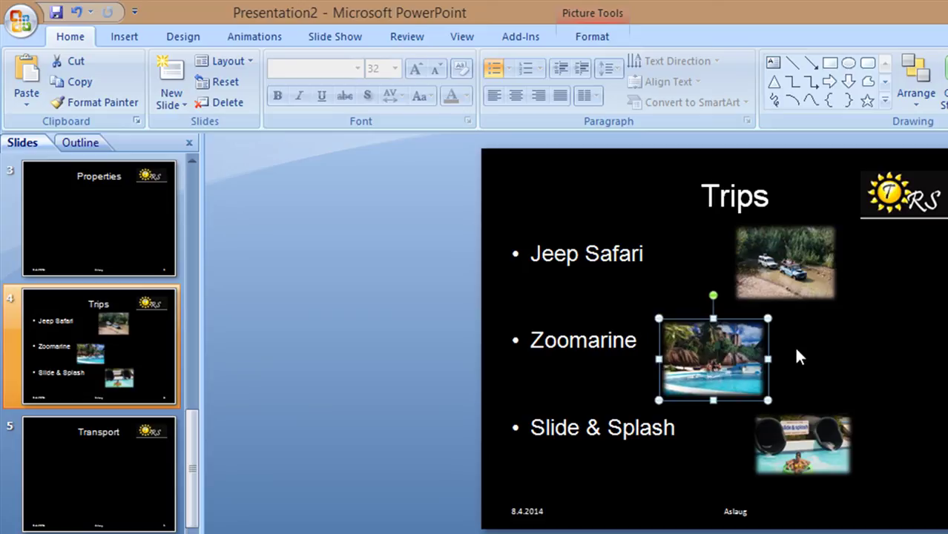
{"action": "left_click", "coordinate": [865, 360]}
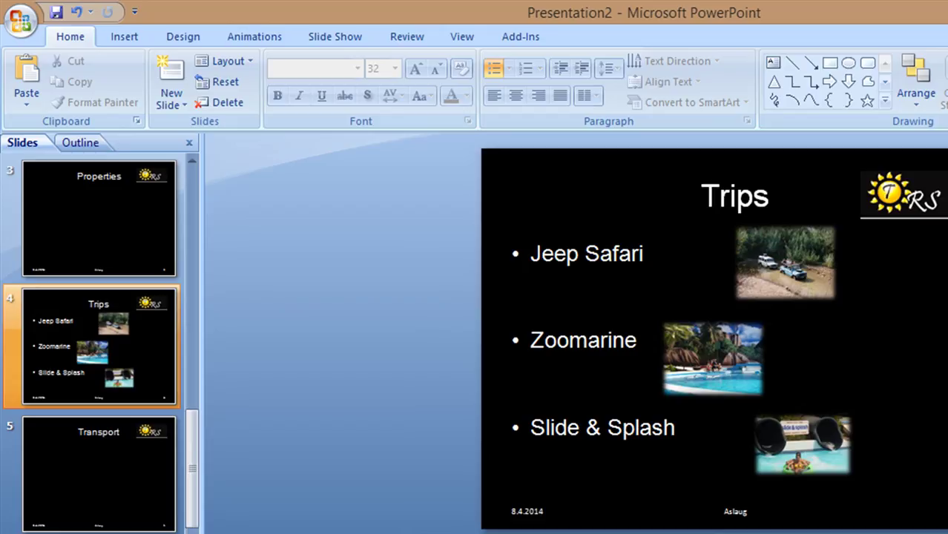
Copy the selected Jeep Safari description from the Word trips document.
{"action": "key", "text": "alt+Tab"}
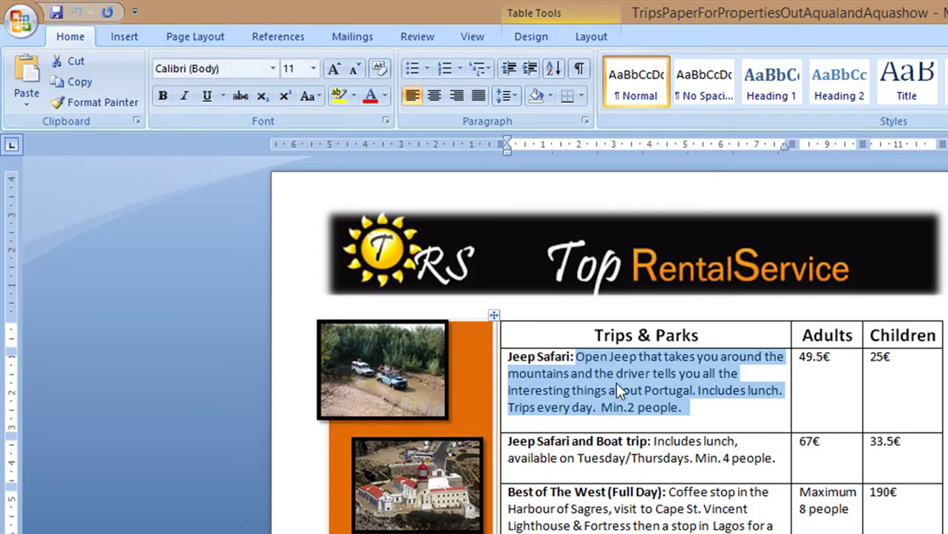
{"action": "right_click", "coordinate": [621, 363]}
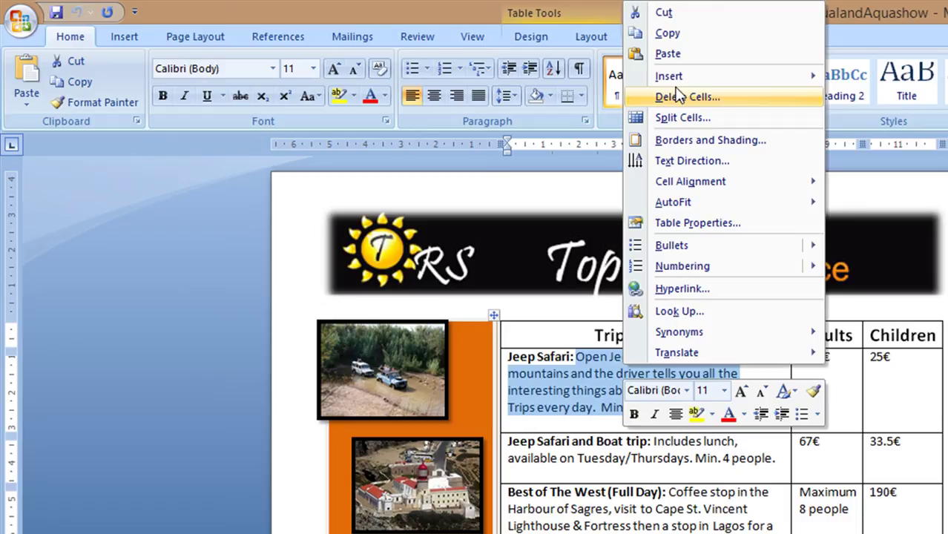
{"action": "left_click", "coordinate": [689, 34]}
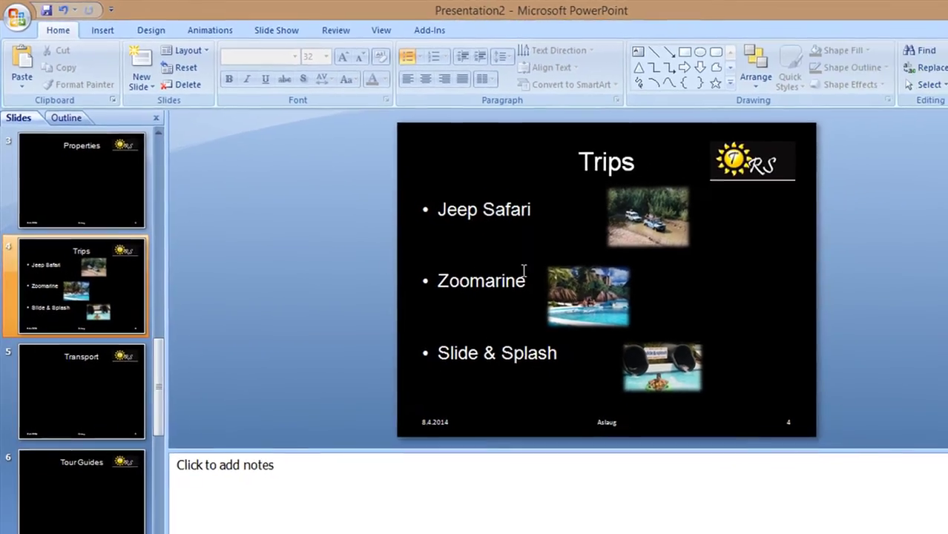
Paste the Jeep Safari description into the Trips slide's notes pane.
{"action": "left_click", "coordinate": [206, 464]}
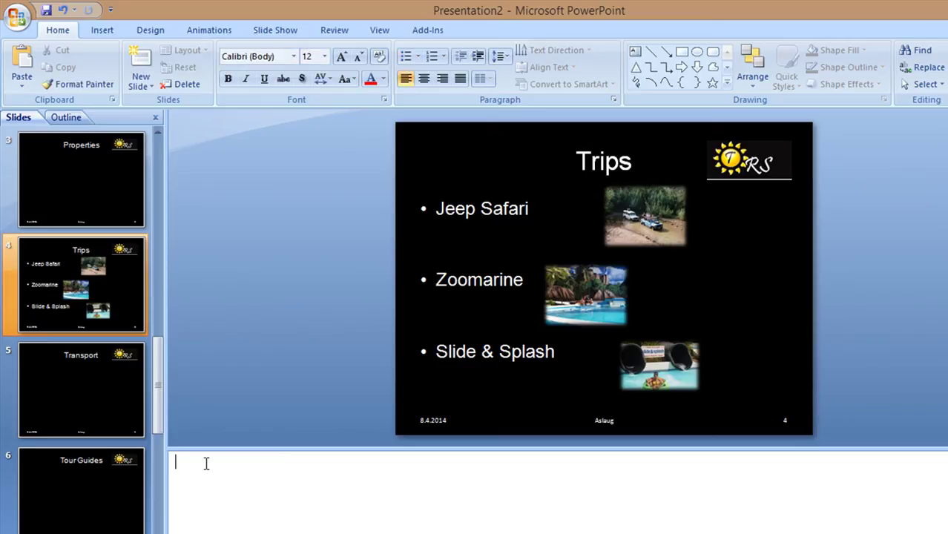
{"action": "right_click", "coordinate": [207, 464]}
{"action": "left_click", "coordinate": [241, 397]}
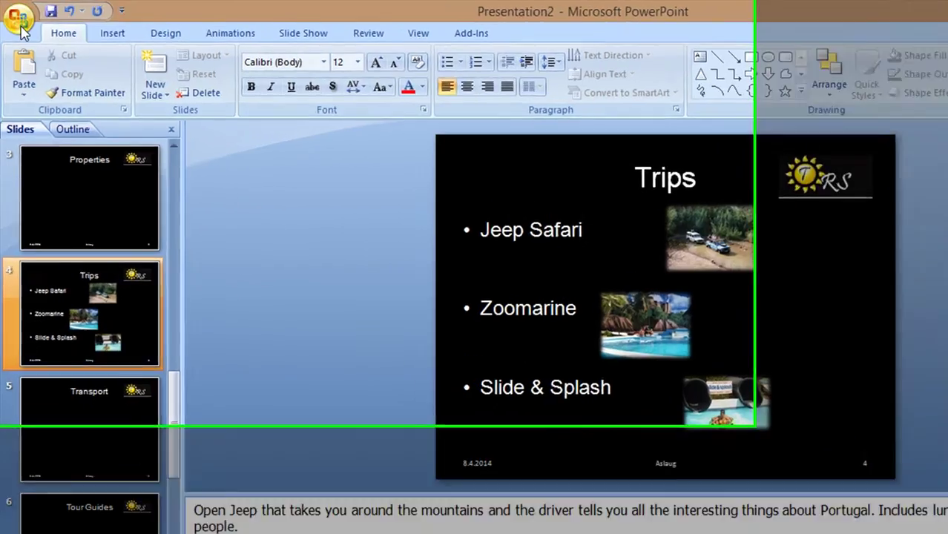
{"action": "left_click", "coordinate": [20, 24]}
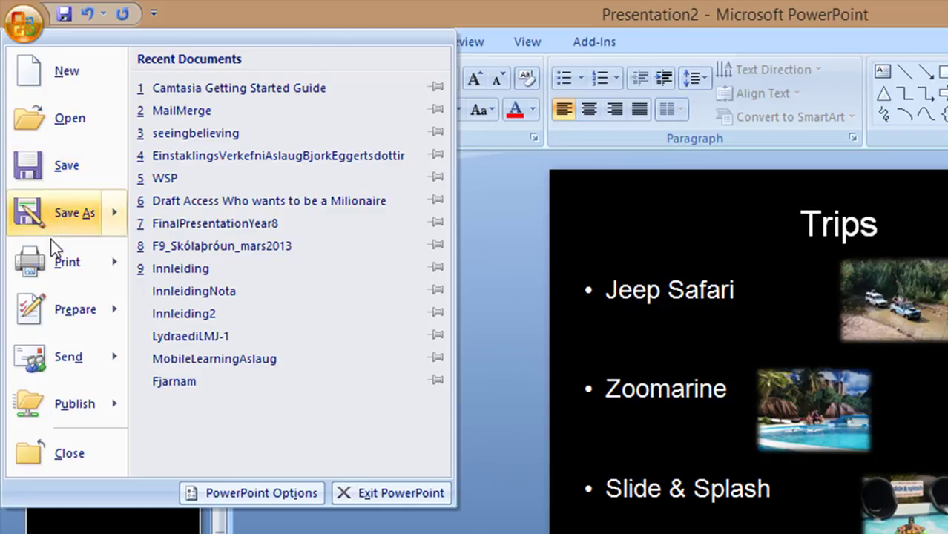
Preview the printout as Notes Pages and page forward to the Trips page.
{"action": "mouse_move", "coordinate": [42, 205]}
{"action": "left_click", "coordinate": [53, 261]}
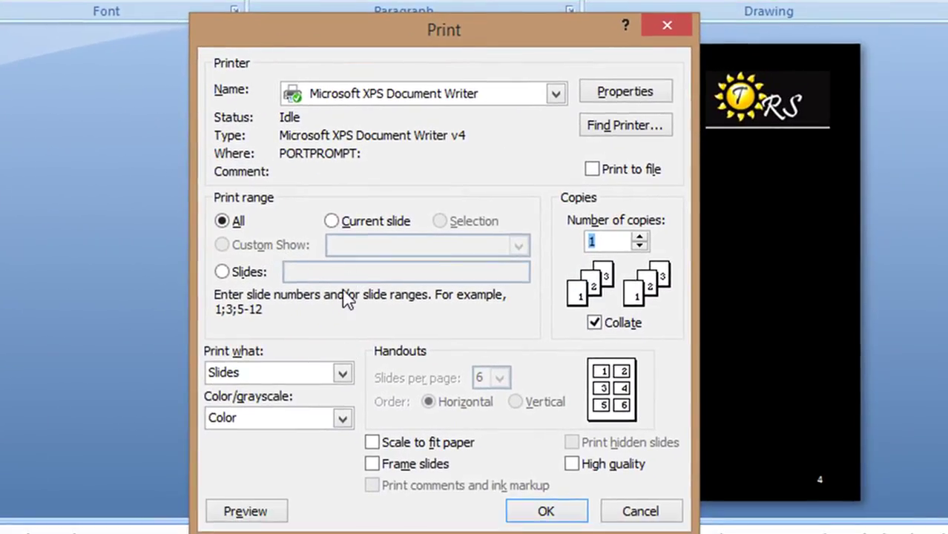
{"action": "left_click", "coordinate": [342, 374]}
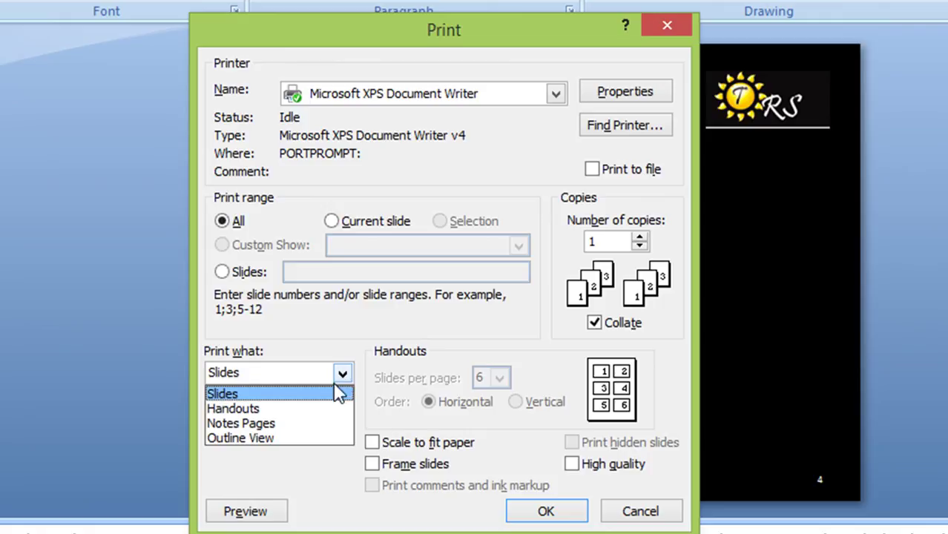
{"action": "left_click", "coordinate": [256, 425]}
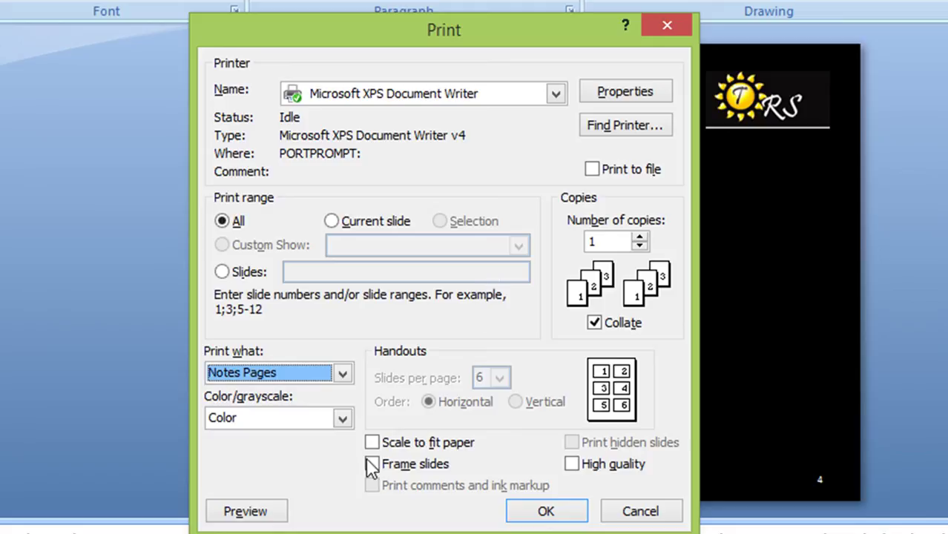
{"action": "left_click", "coordinate": [246, 512]}
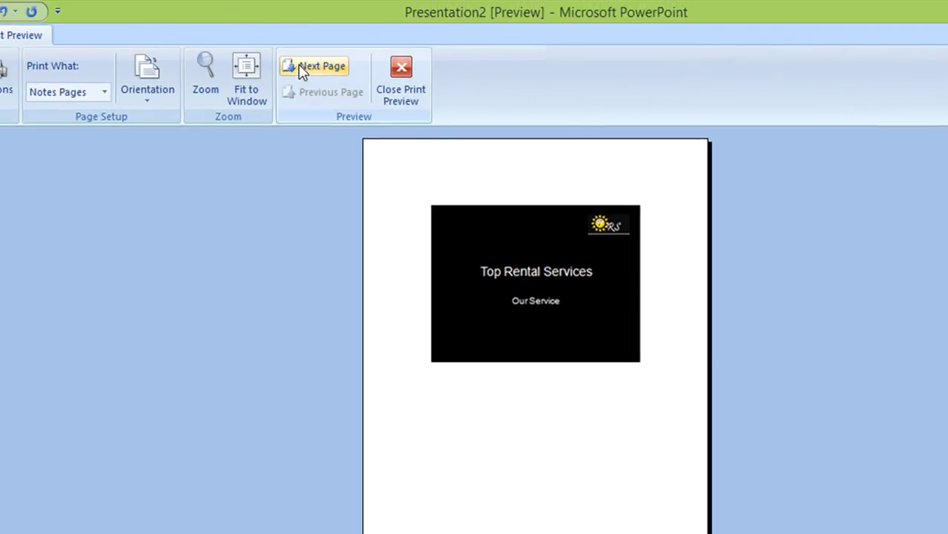
{"action": "left_click", "coordinate": [303, 71]}
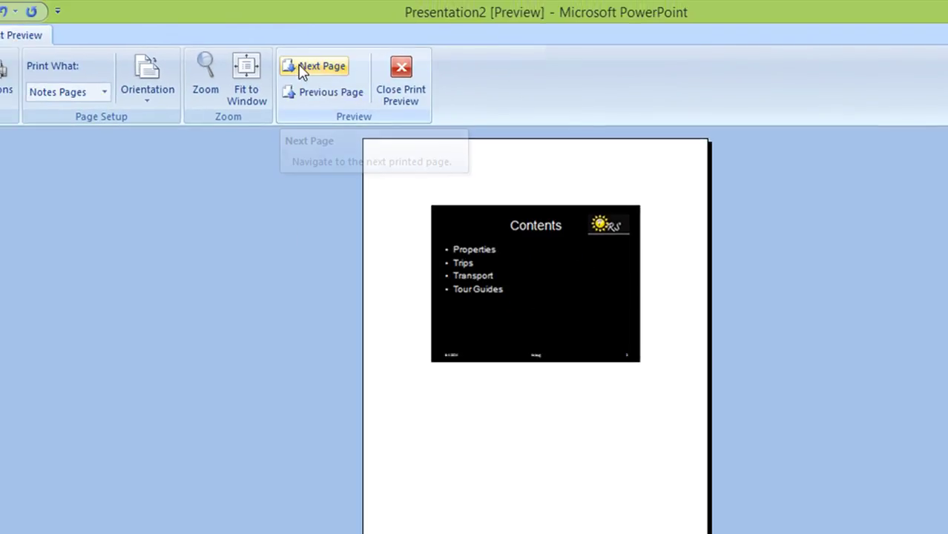
{"action": "left_click", "coordinate": [303, 70]}
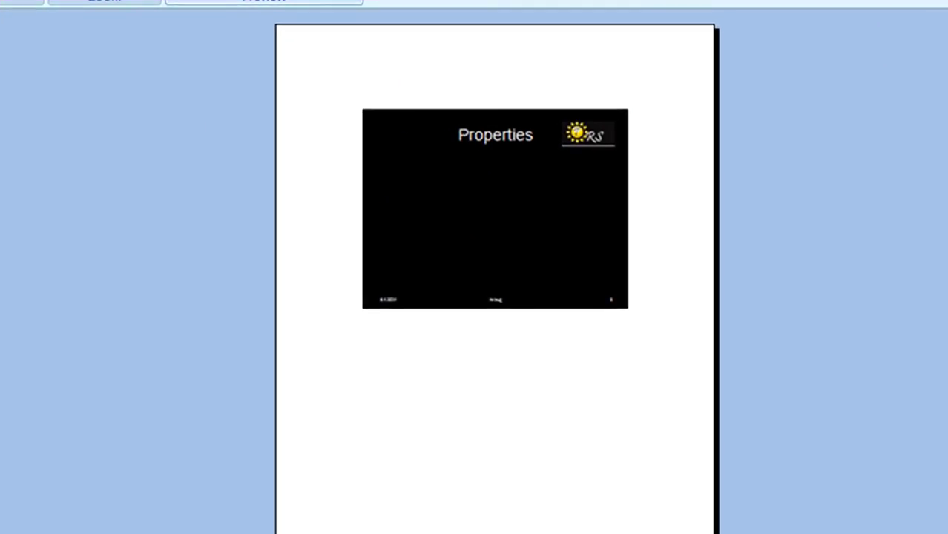
{"action": "key", "text": "Page_Down"}
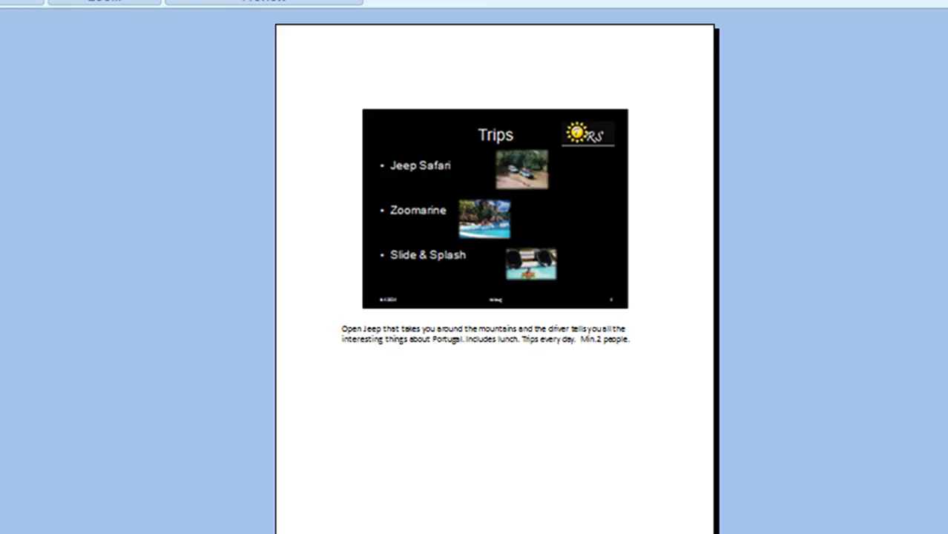
Preview Handouts at 3 slides per page, check orientation and options, then close the preview.
{"action": "key", "text": "Escape"}
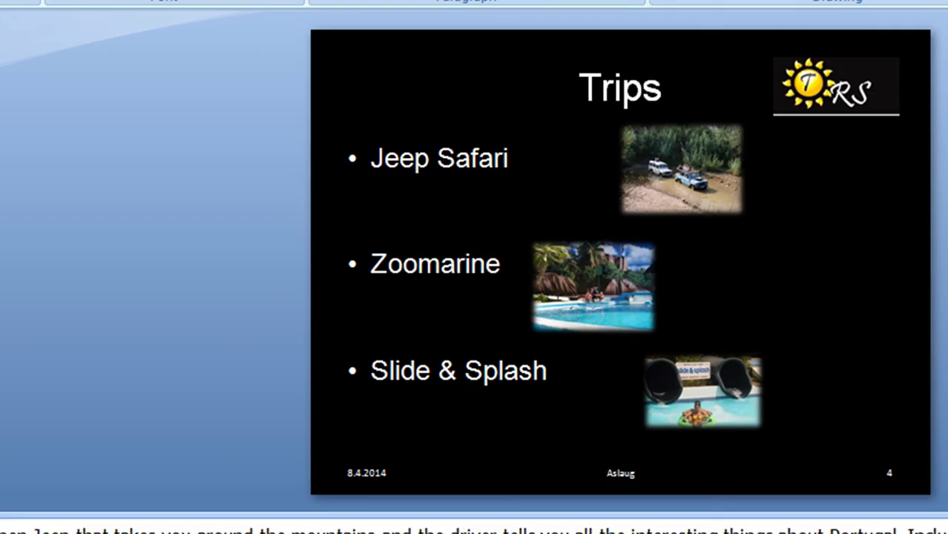
{"action": "key", "text": "alt+f"}
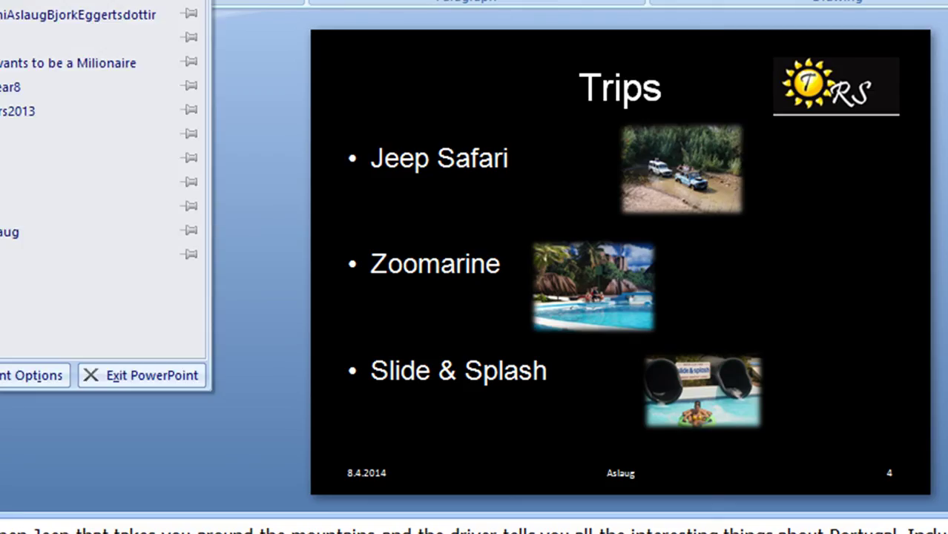
{"action": "key", "text": "ctrl+p"}
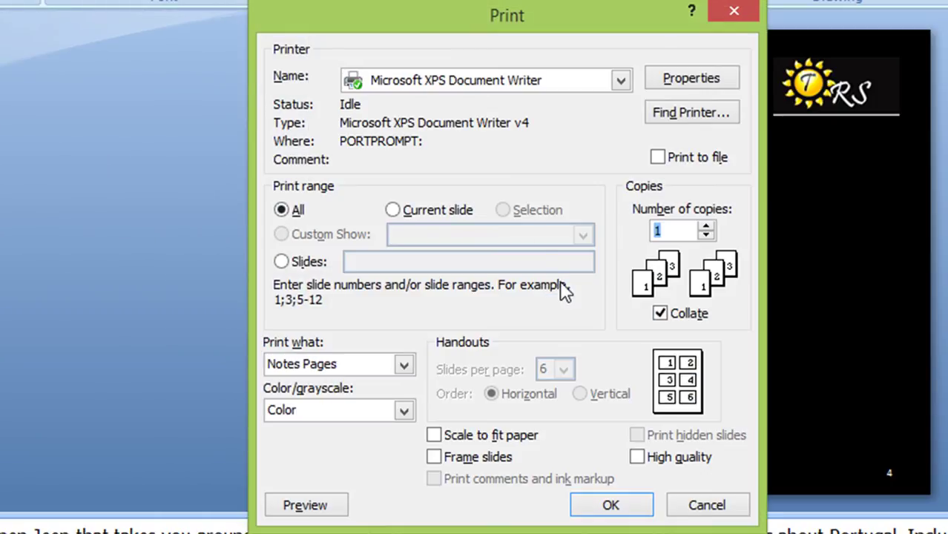
{"action": "left_click", "coordinate": [405, 367]}
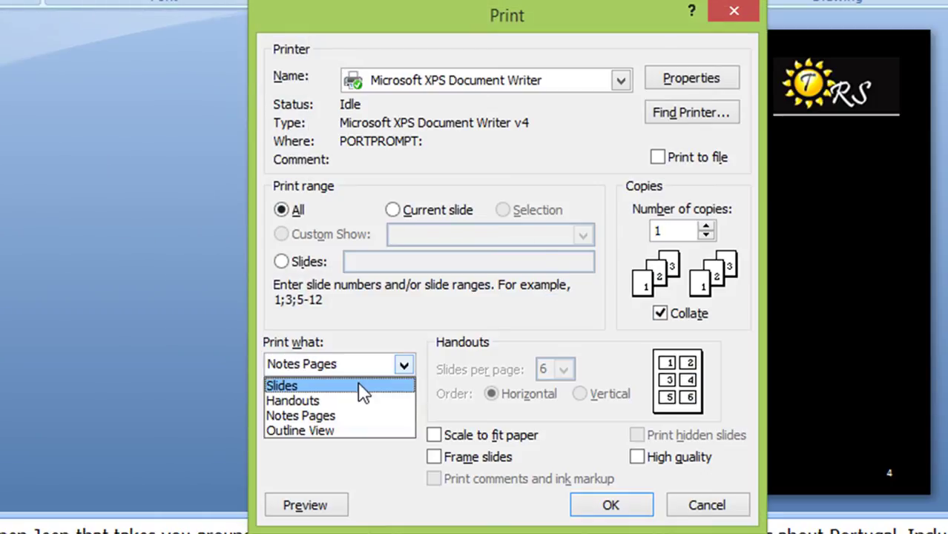
{"action": "left_click", "coordinate": [332, 402]}
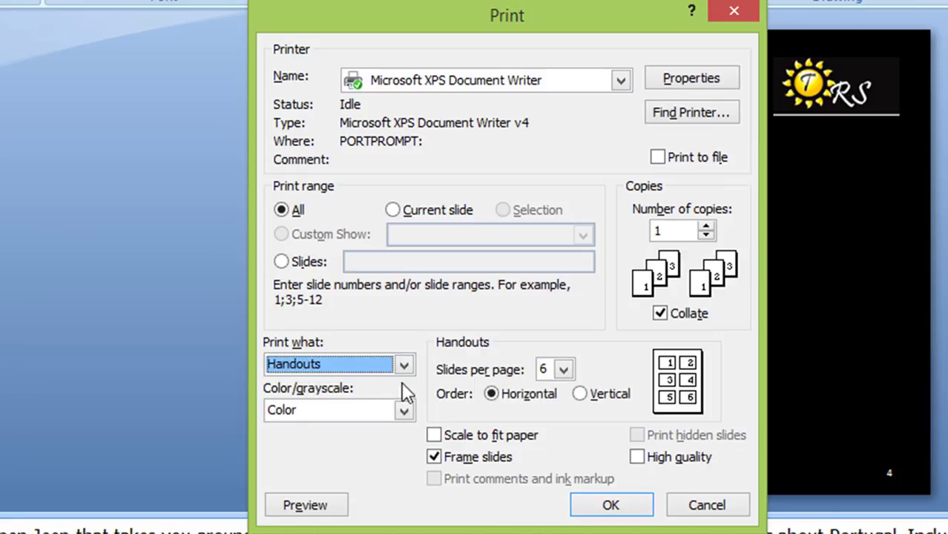
{"action": "left_click", "coordinate": [563, 369]}
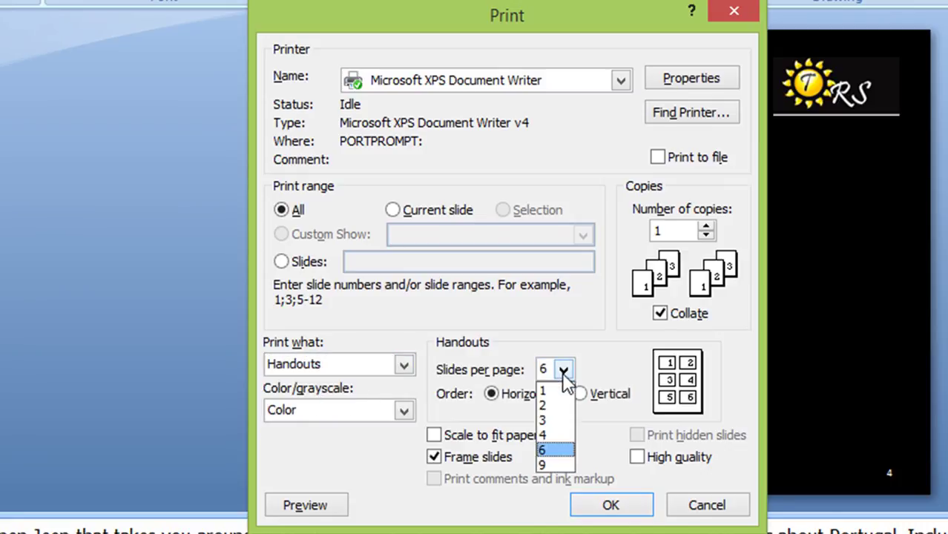
{"action": "left_click", "coordinate": [546, 422]}
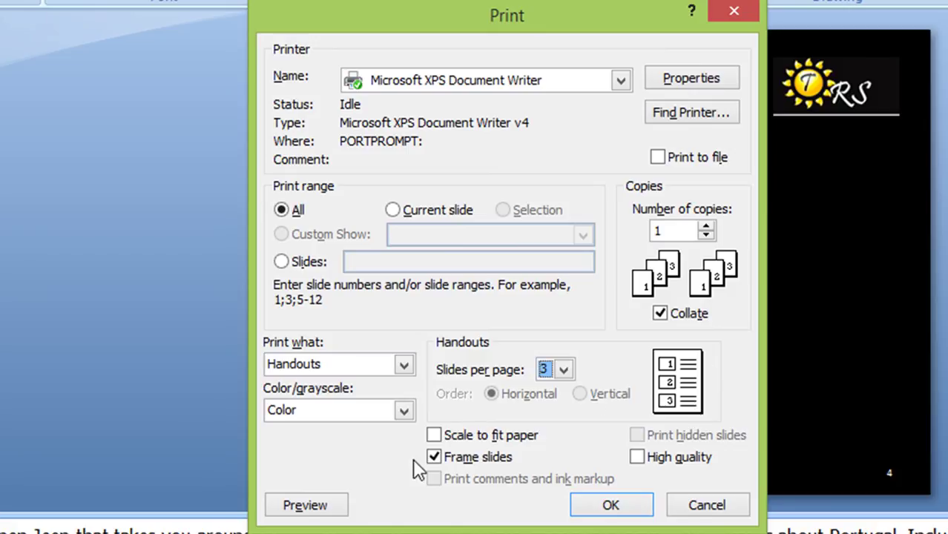
{"action": "left_click", "coordinate": [317, 505]}
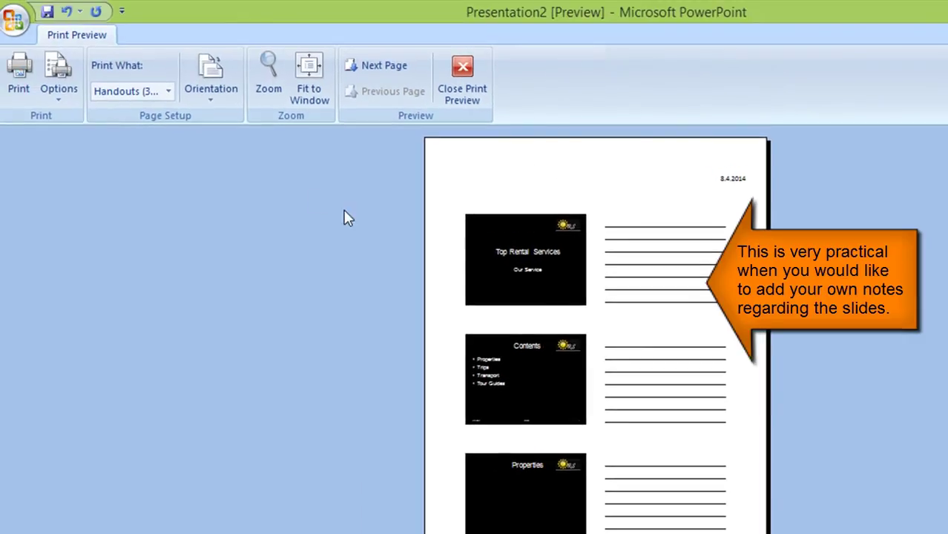
{"action": "left_click", "coordinate": [212, 106]}
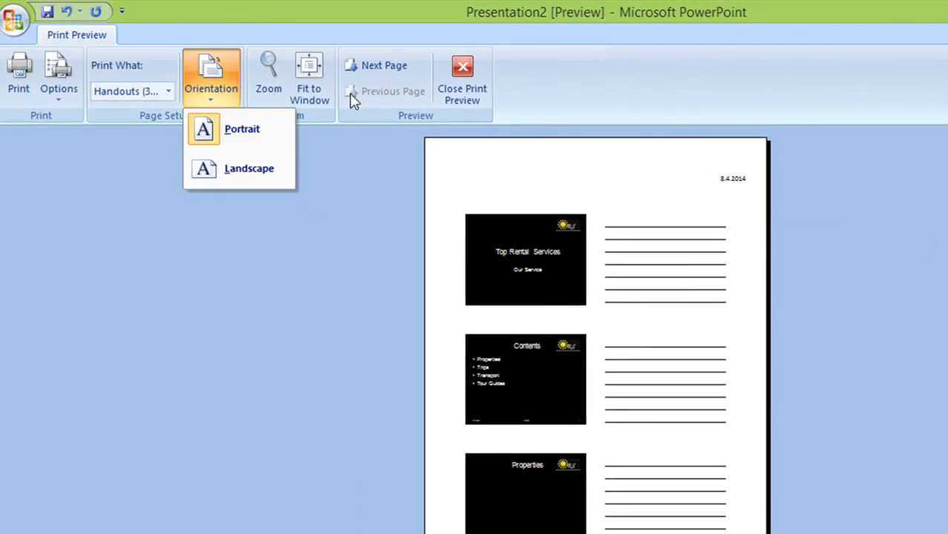
{"action": "left_click", "coordinate": [60, 100]}
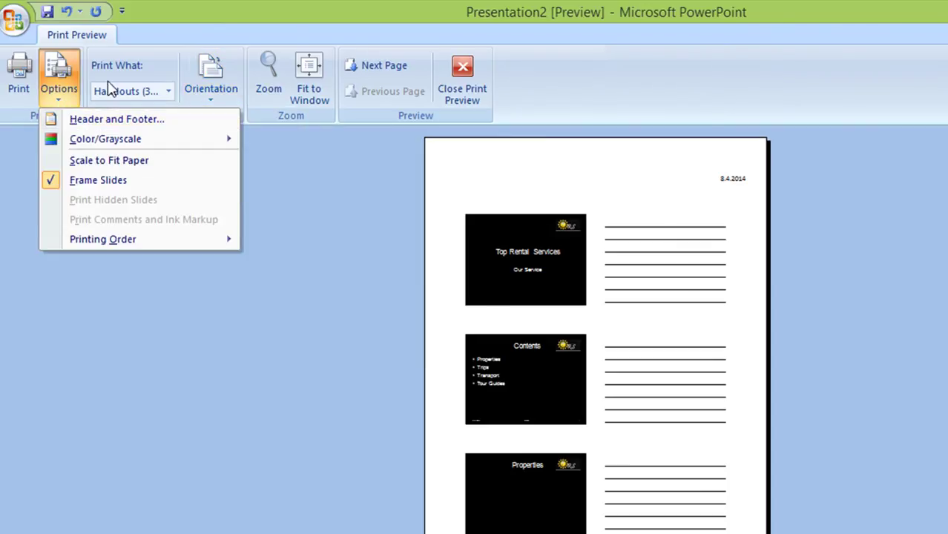
{"action": "left_click", "coordinate": [462, 74]}
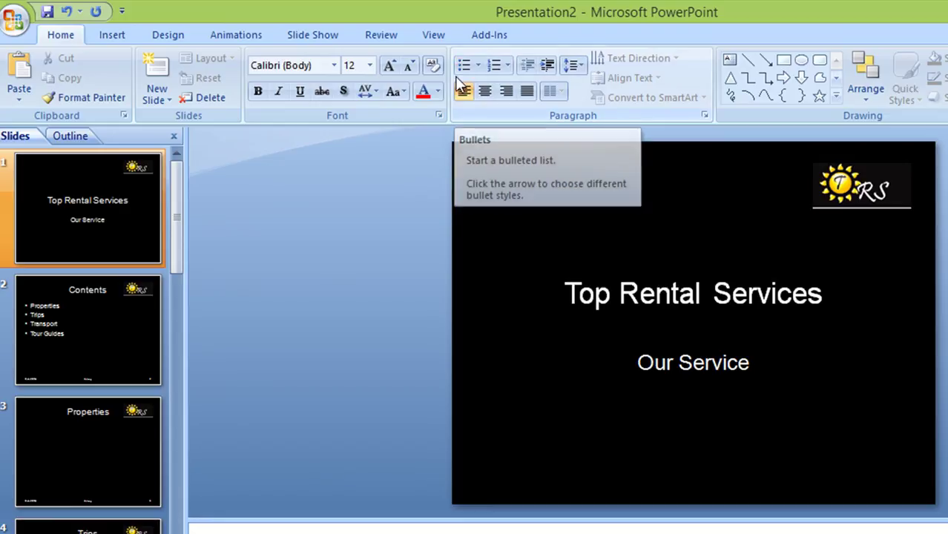
Select slides 1 through 6 and apply the Dissolve transition at Medium speed.
{"action": "key", "text": "Page_Down"}
{"action": "key", "text": "Page_Down"}
{"action": "key", "text": "Page_Down"}
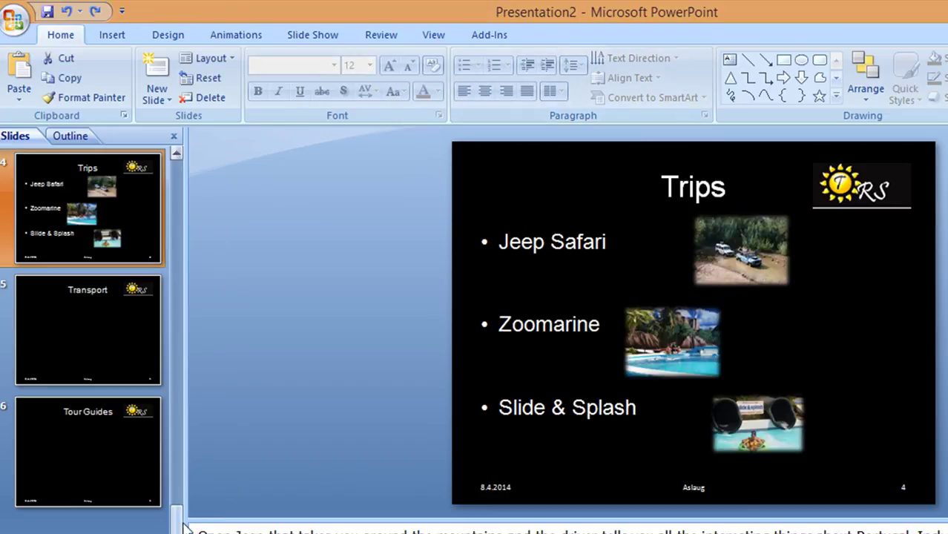
{"action": "left_click_drag", "start_coordinate": [176, 529], "coordinate": [147, 186]}
{"action": "left_click", "coordinate": [108, 222]}
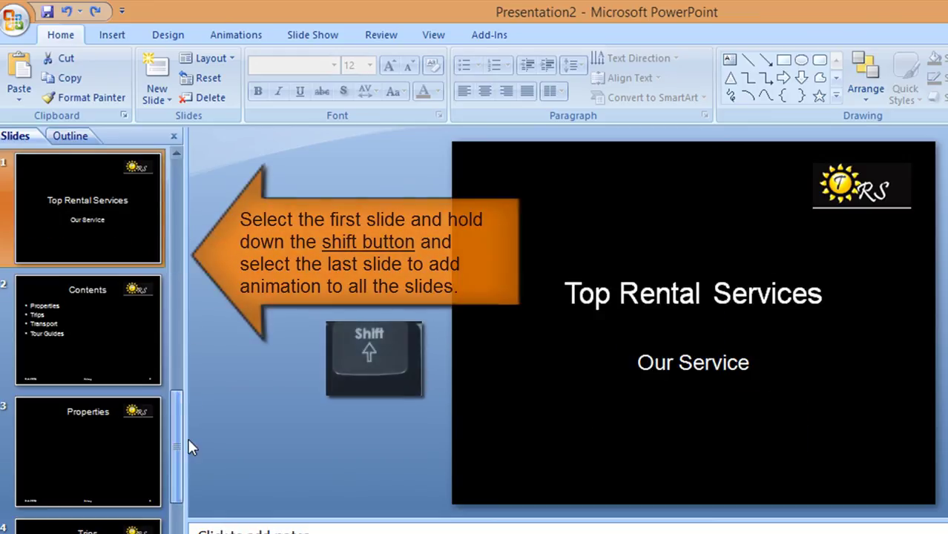
{"action": "scroll", "coordinate": [107, 466], "scroll_direction": "down", "scroll_amount": 3}
{"action": "left_click", "coordinate": [102, 449], "text": "shift"}
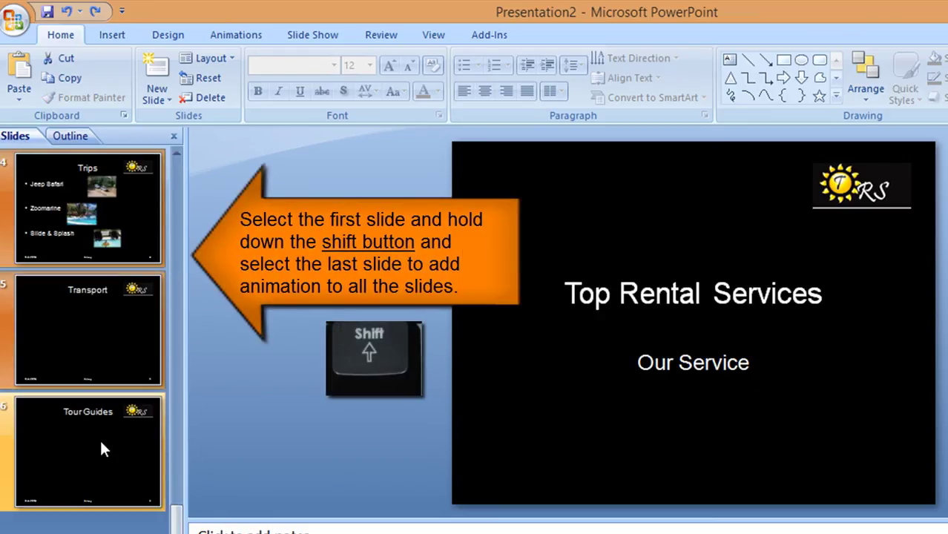
{"action": "left_click", "coordinate": [247, 37]}
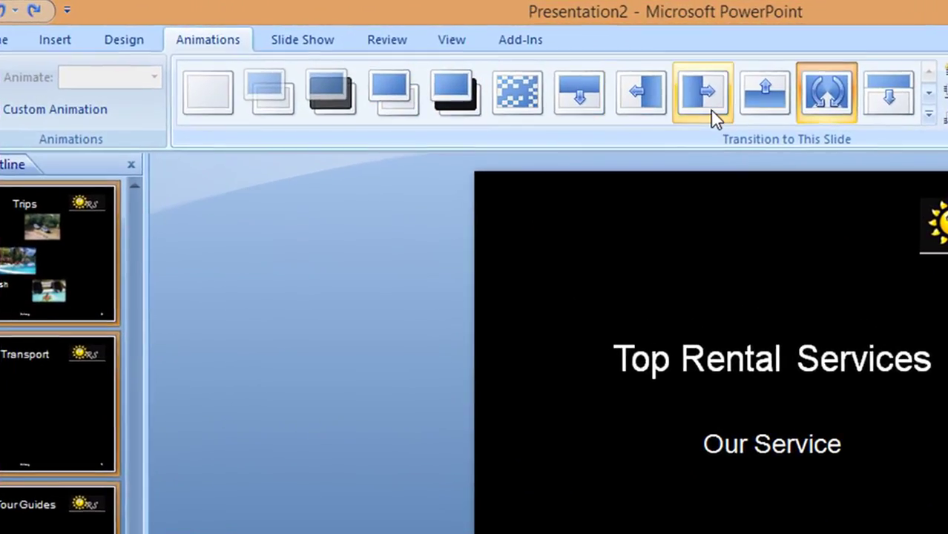
{"action": "left_click", "coordinate": [643, 92]}
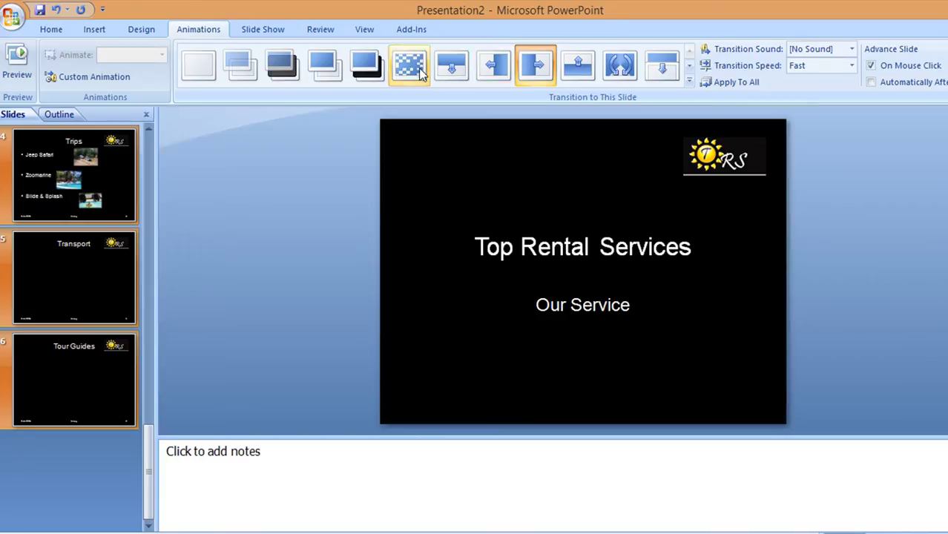
{"action": "left_click", "coordinate": [417, 66]}
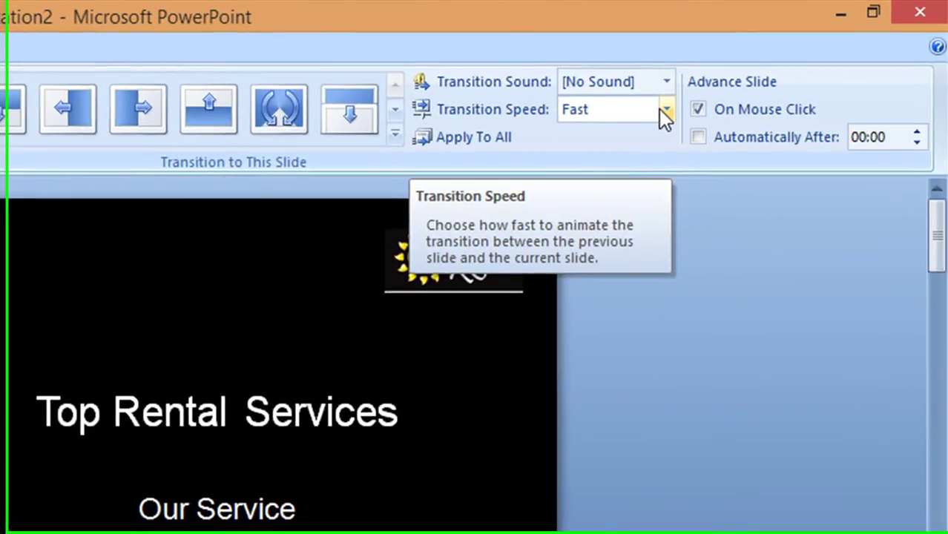
{"action": "left_click", "coordinate": [802, 77]}
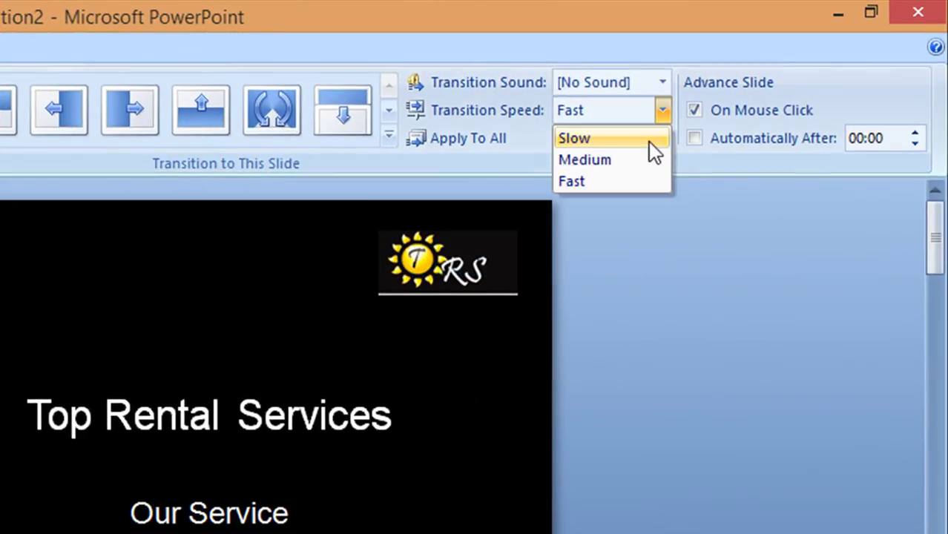
{"action": "left_click", "coordinate": [636, 156]}
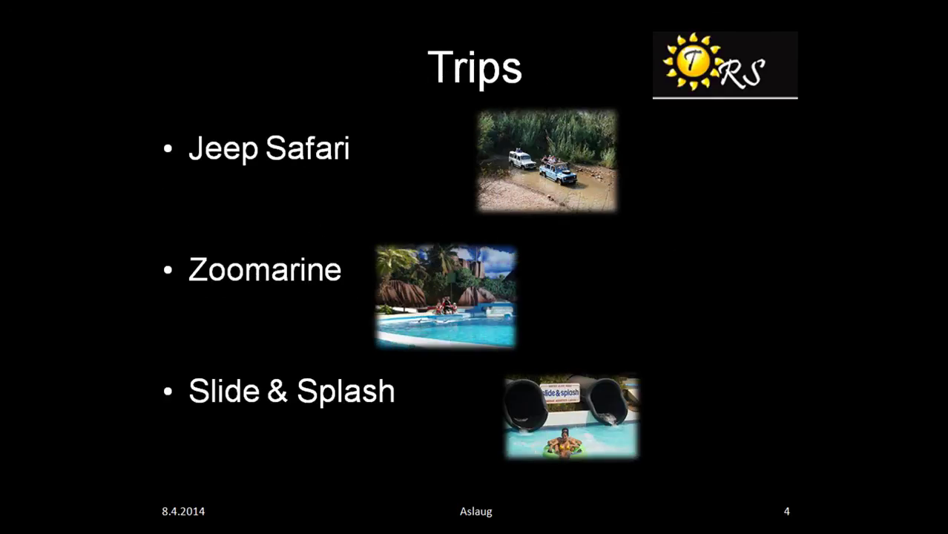
{"action": "key", "text": "space"}
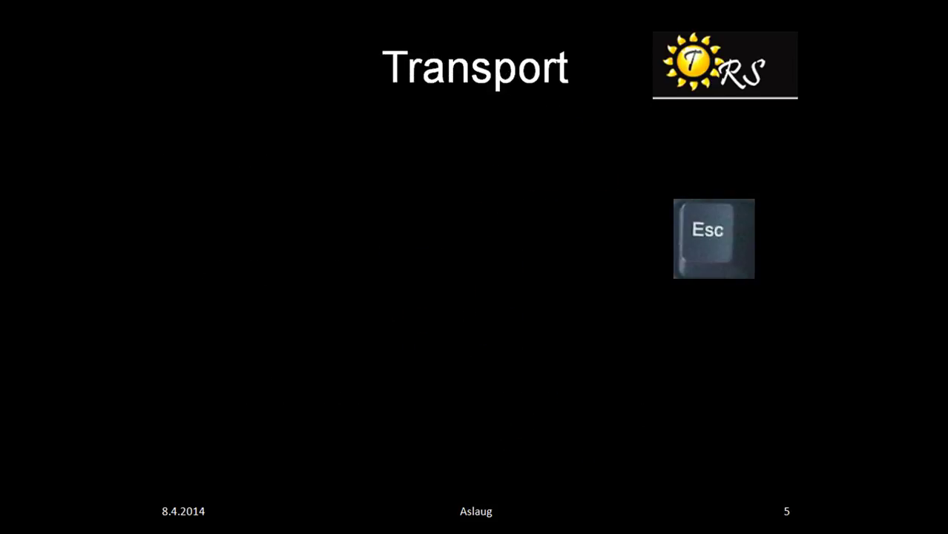
{"action": "key", "text": "Escape"}
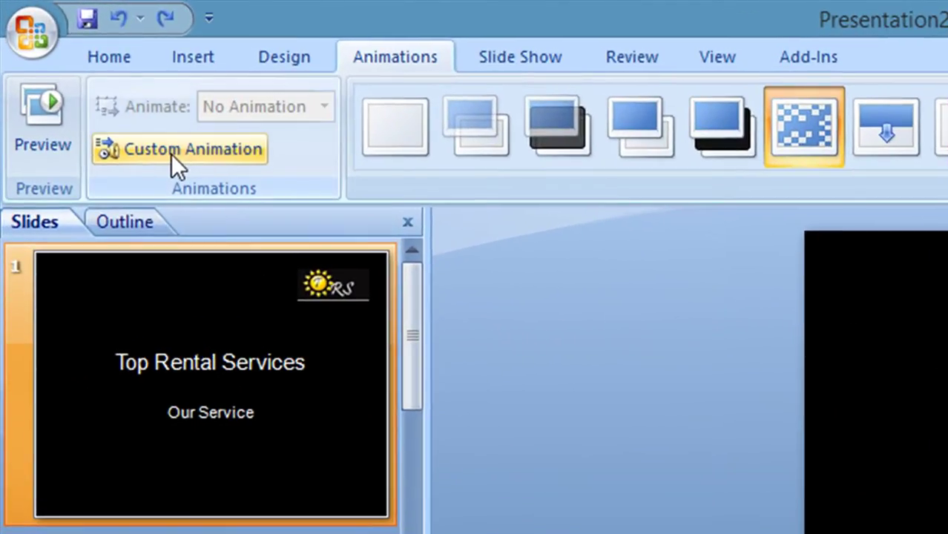
Give the Top Rental Services title a Blinds entrance animation at Medium speed.
{"action": "left_click", "coordinate": [171, 154]}
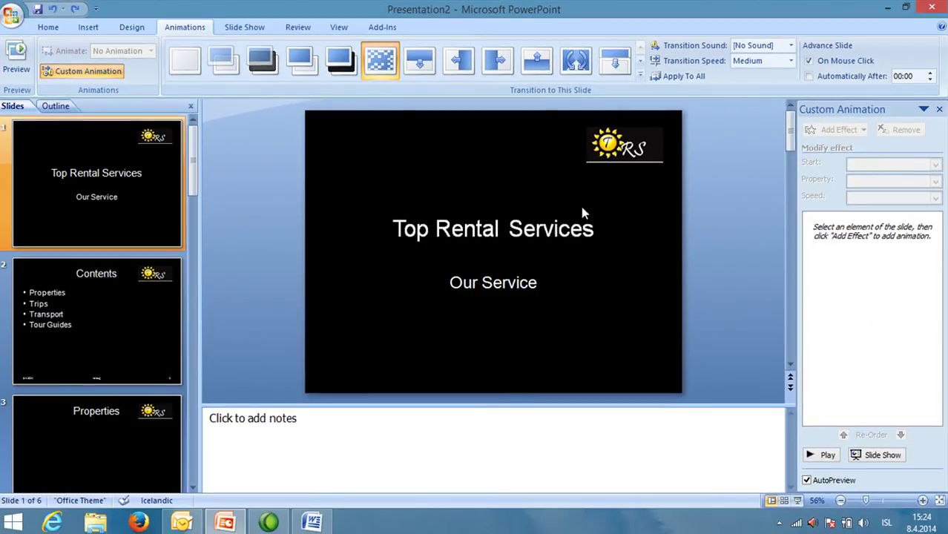
{"action": "left_click", "coordinate": [509, 234]}
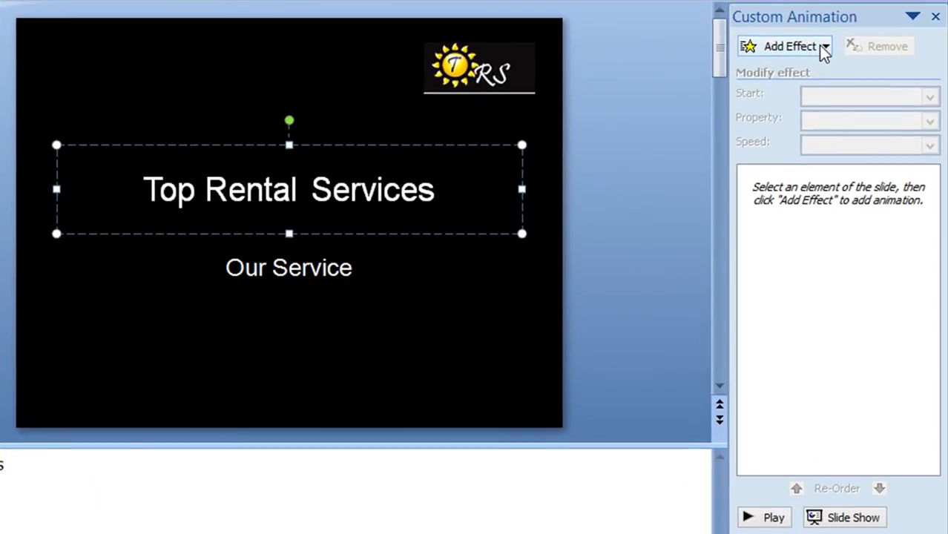
{"action": "left_click", "coordinate": [862, 131]}
{"action": "mouse_move", "coordinate": [794, 69]}
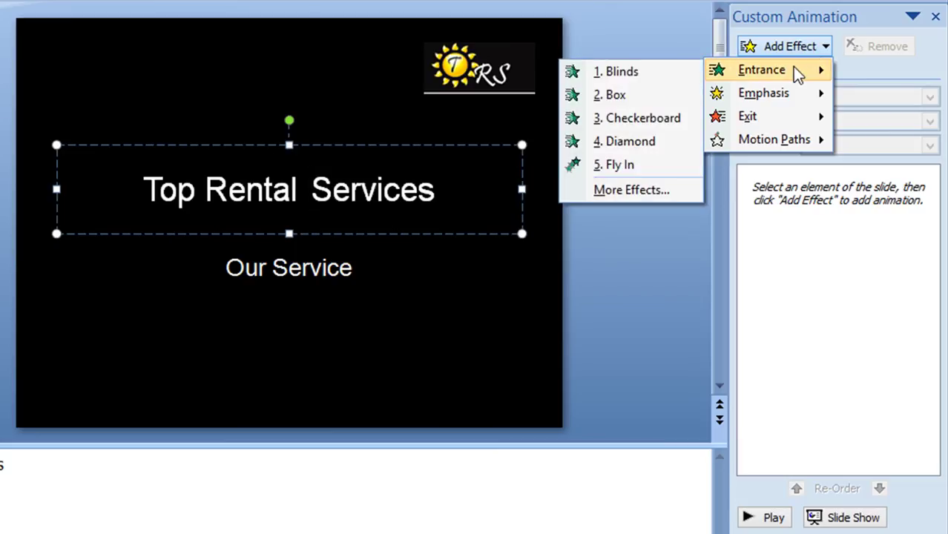
{"action": "left_click", "coordinate": [641, 77]}
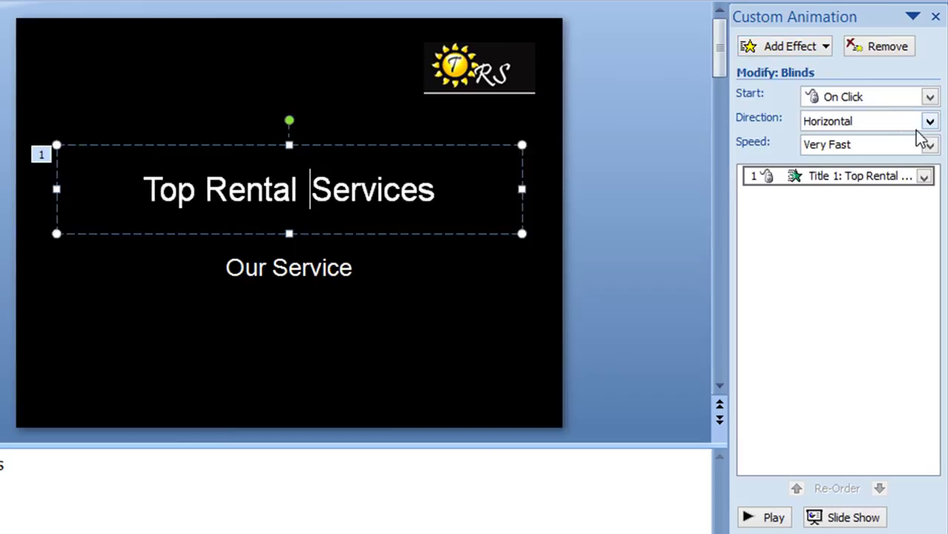
{"action": "left_click", "coordinate": [931, 145]}
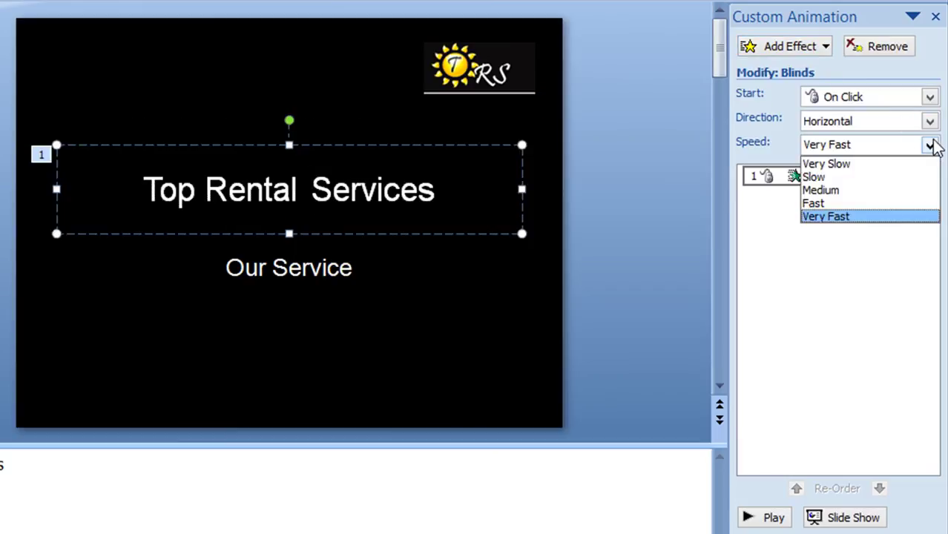
{"action": "left_click", "coordinate": [862, 191]}
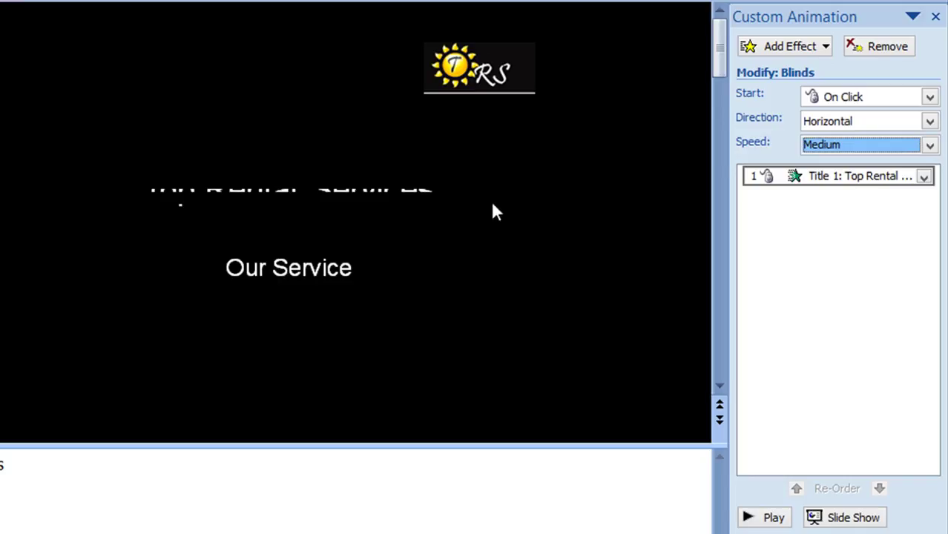
Give the Our Service box a Blinds entrance at Medium speed and preview both animations.
{"action": "left_click", "coordinate": [263, 265]}
{"action": "left_click", "coordinate": [268, 251]}
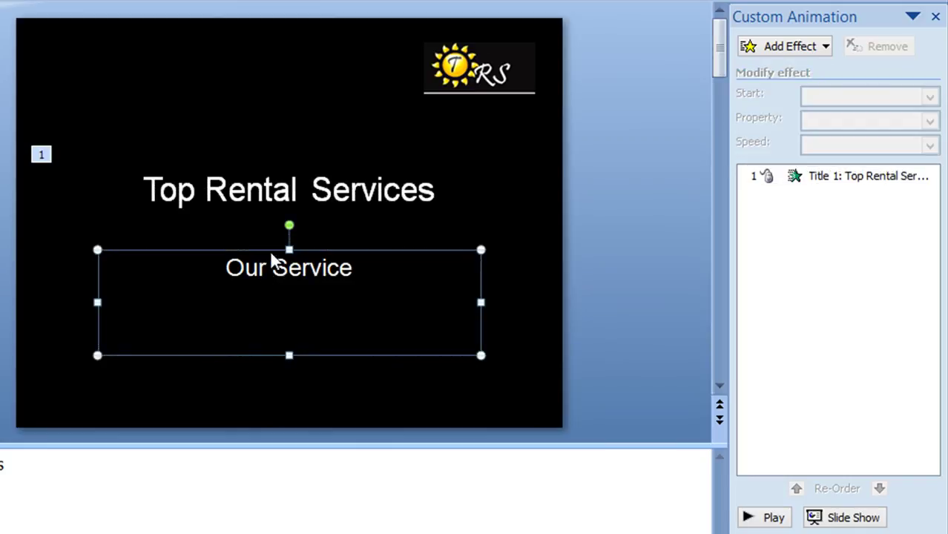
{"action": "left_click", "coordinate": [815, 50]}
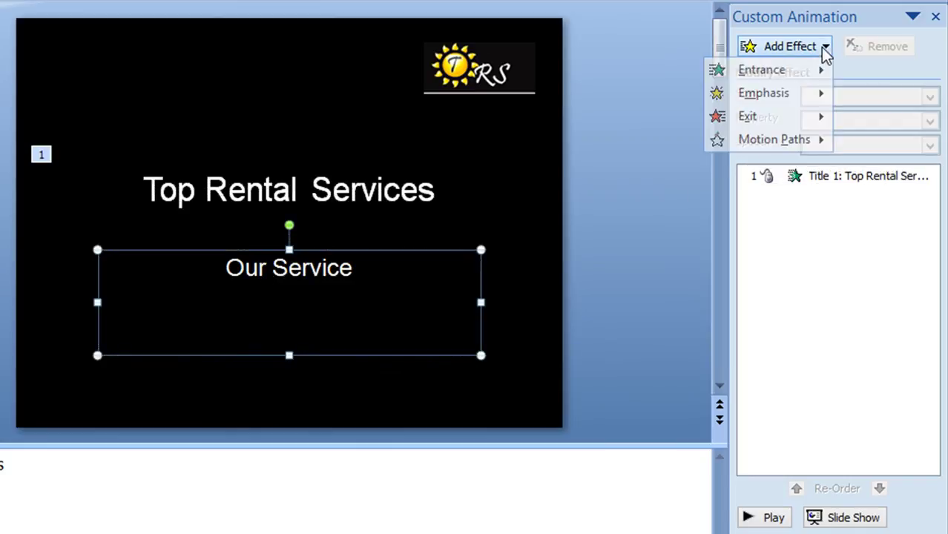
{"action": "mouse_move", "coordinate": [790, 68]}
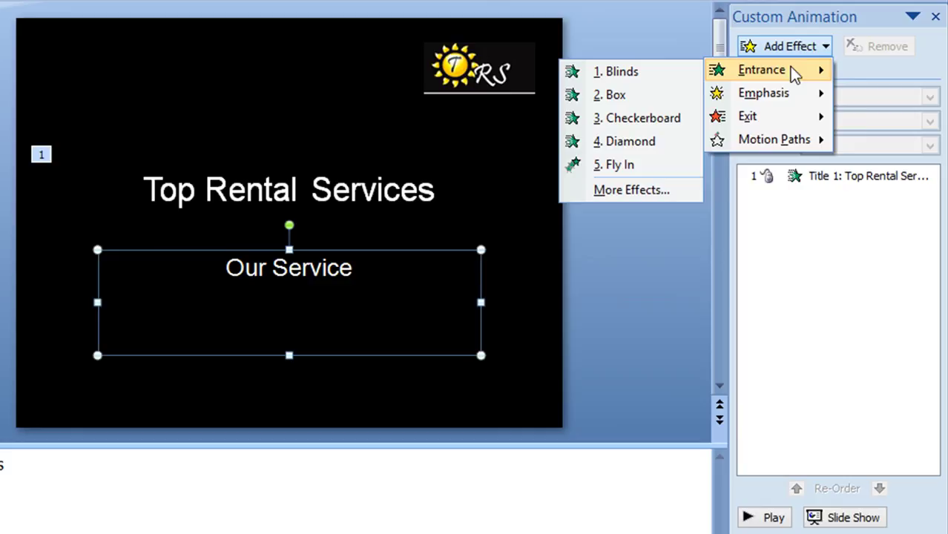
{"action": "left_click", "coordinate": [634, 77]}
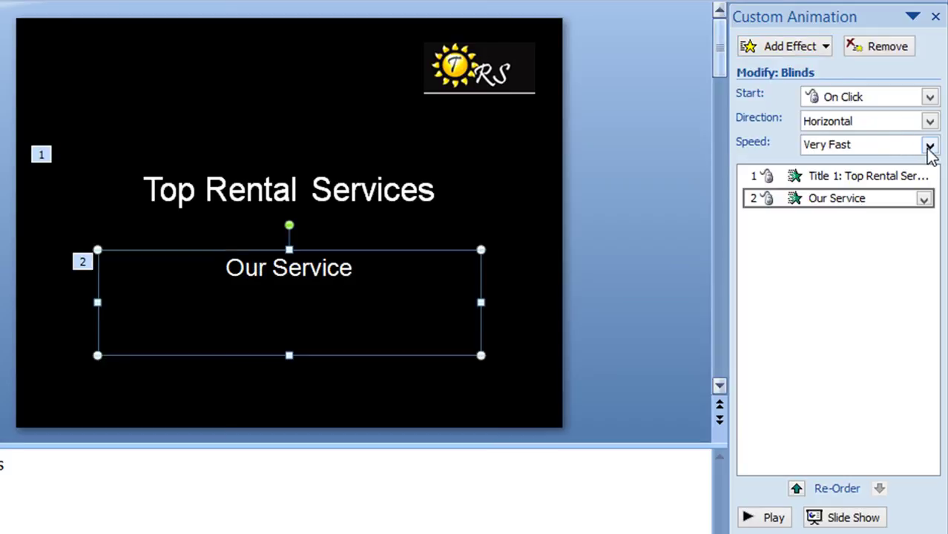
{"action": "left_click", "coordinate": [929, 146]}
{"action": "left_click", "coordinate": [860, 190]}
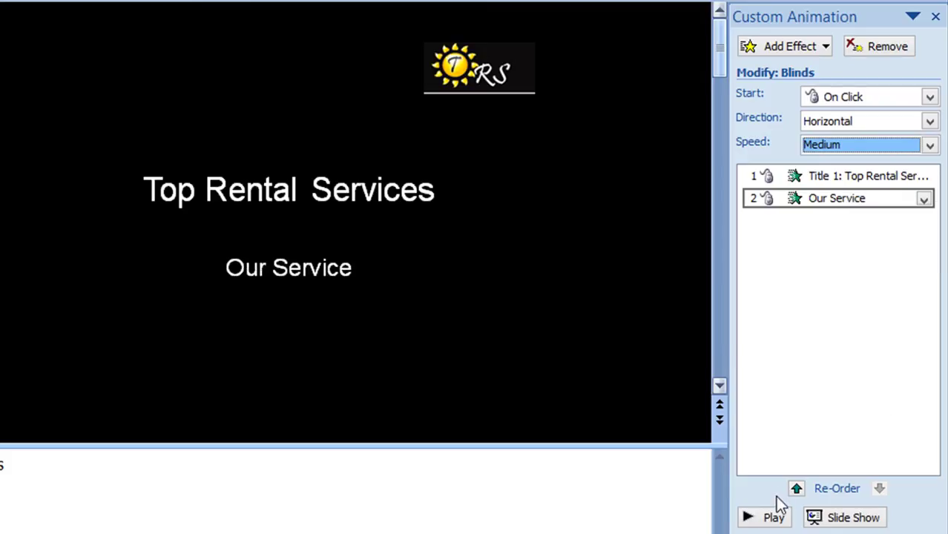
{"action": "left_click", "coordinate": [771, 517]}
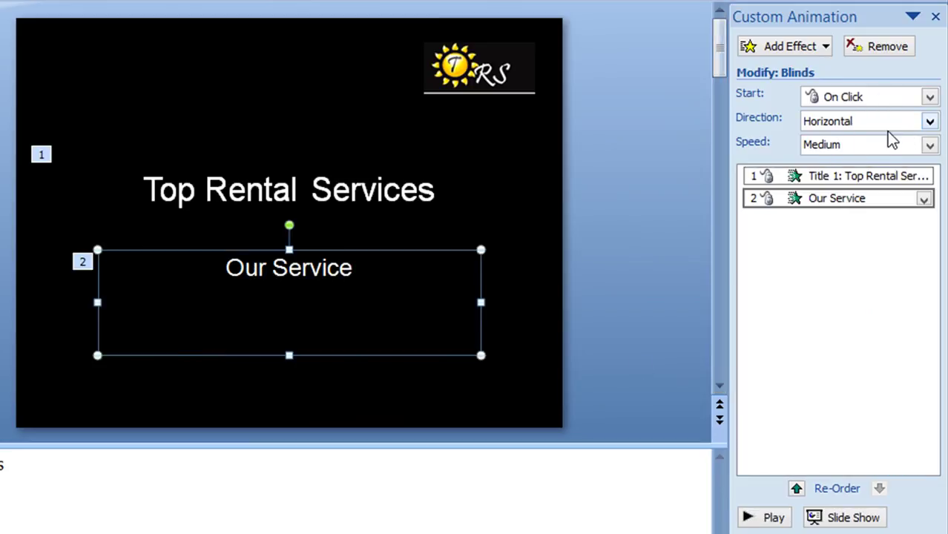
Set the title slide to advance automatically instead of on mouse click, then go to Contents.
{"action": "key", "text": "Escape"}
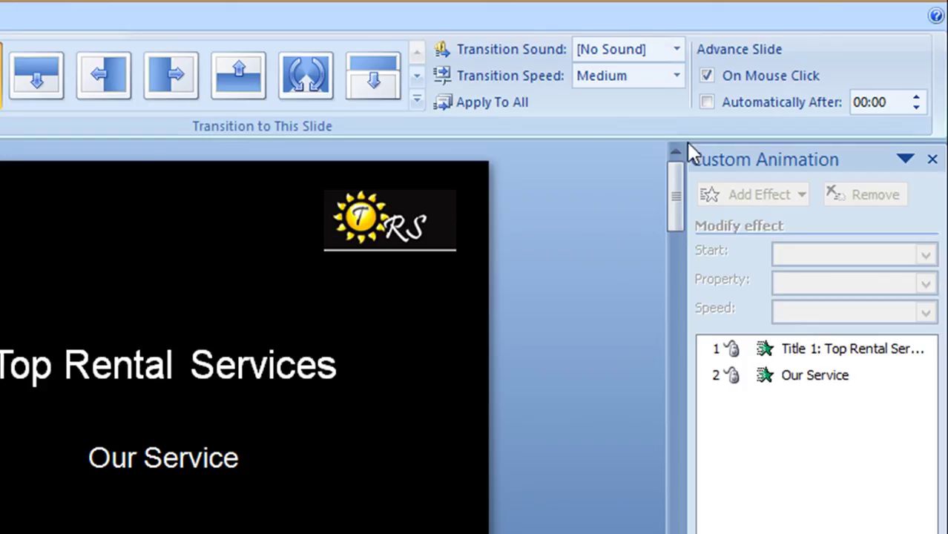
{"action": "left_click", "coordinate": [706, 76]}
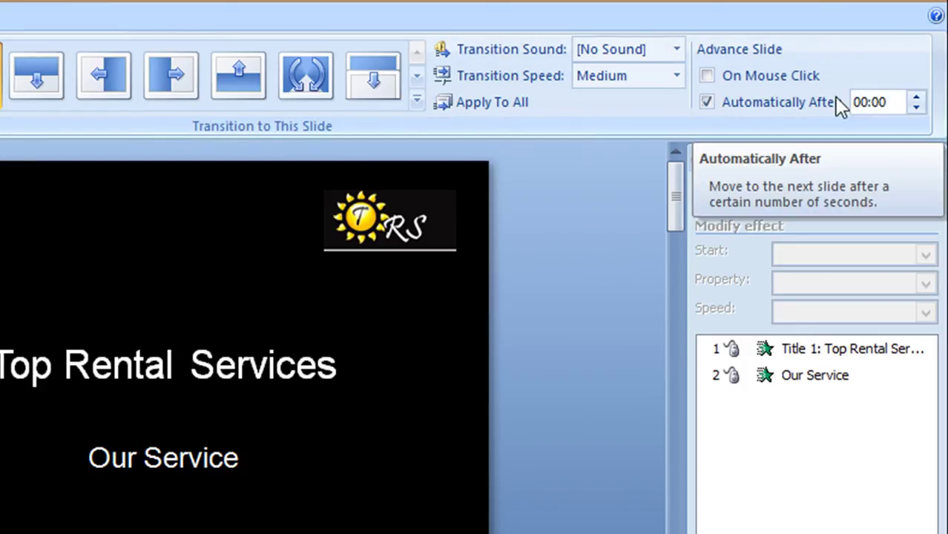
{"action": "key", "text": "Page_Down"}
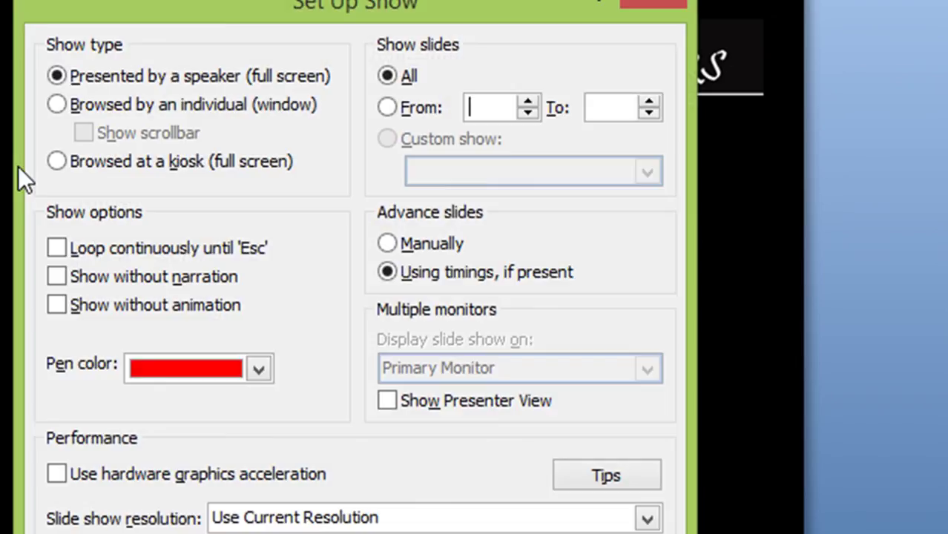
Enable 'Loop continuously until Esc' in the slideshow setup, then return to the title slide's animation settings.
{"action": "left_click", "coordinate": [58, 245]}
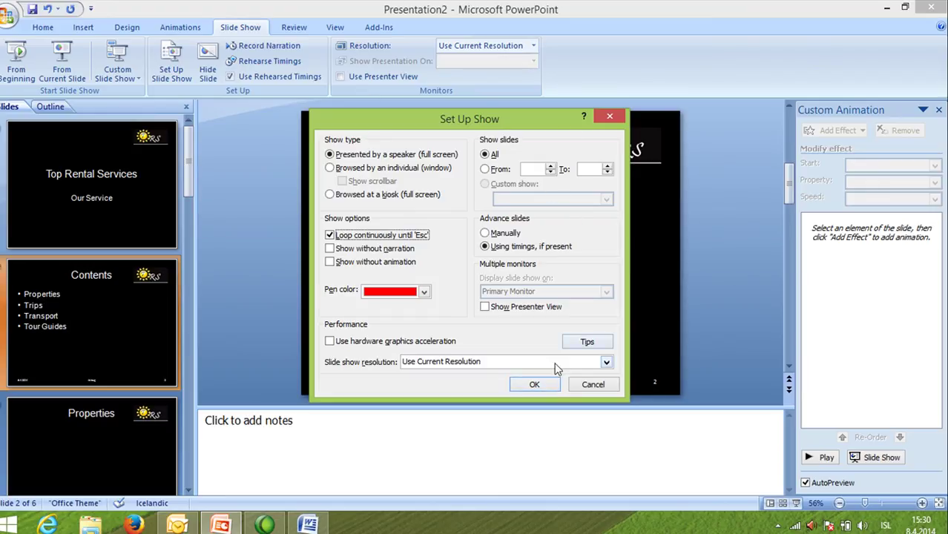
{"action": "left_click", "coordinate": [535, 384]}
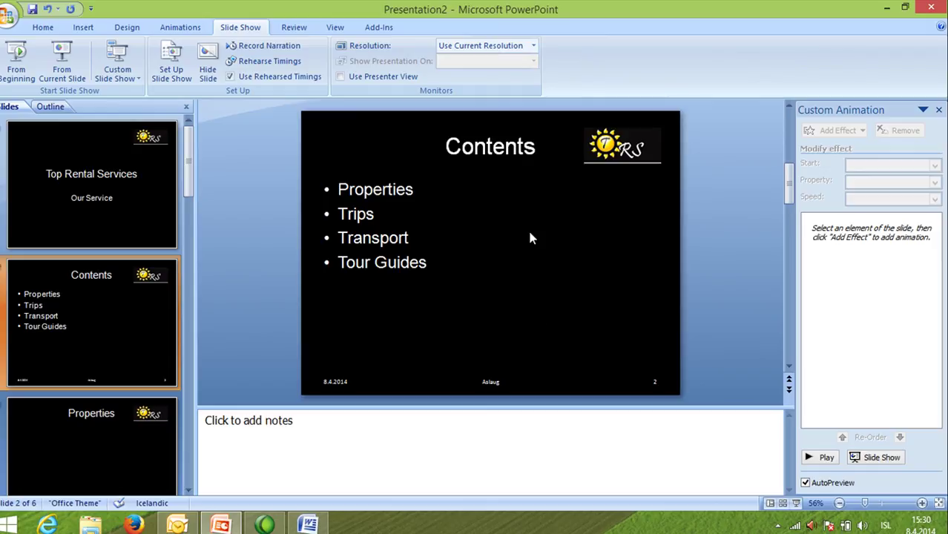
{"action": "left_click", "coordinate": [103, 187]}
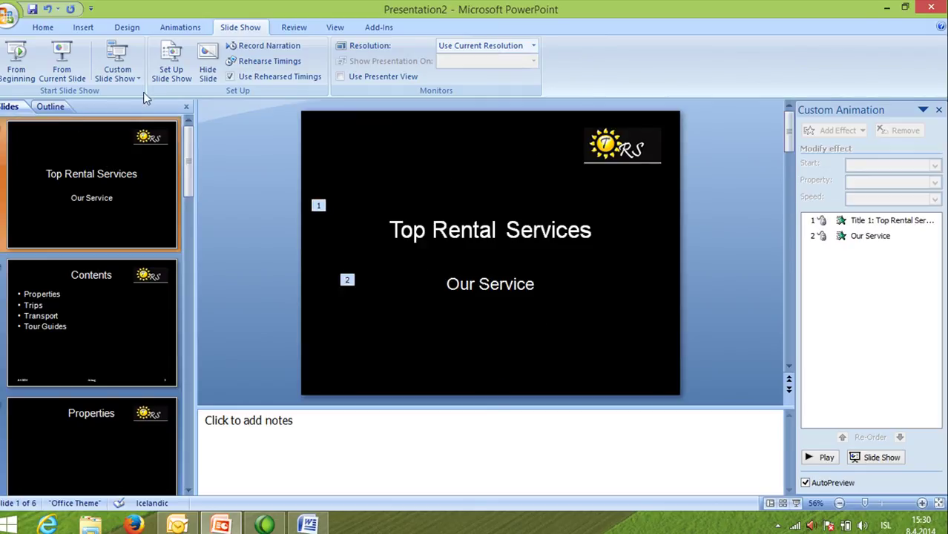
{"action": "left_click", "coordinate": [180, 28]}
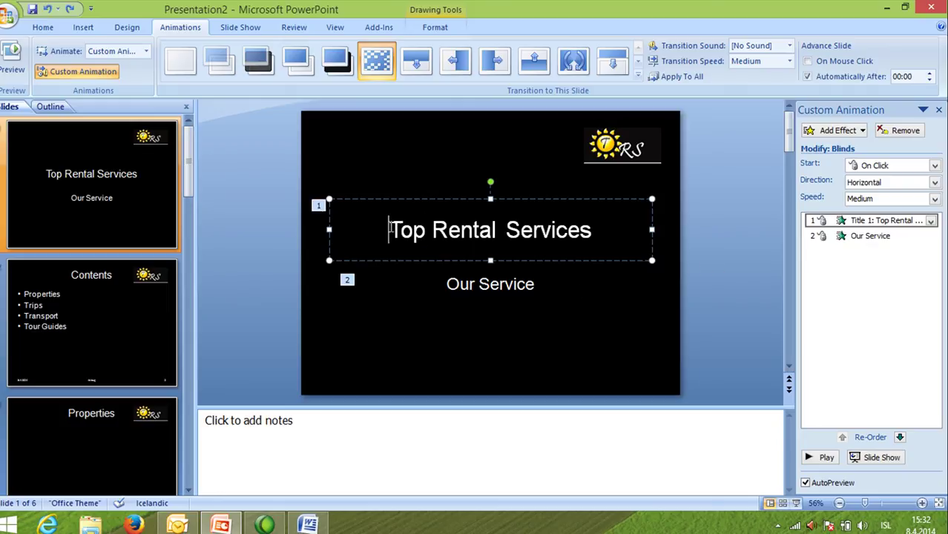
{"action": "left_click_drag", "start_coordinate": [391, 227], "coordinate": [583, 235]}
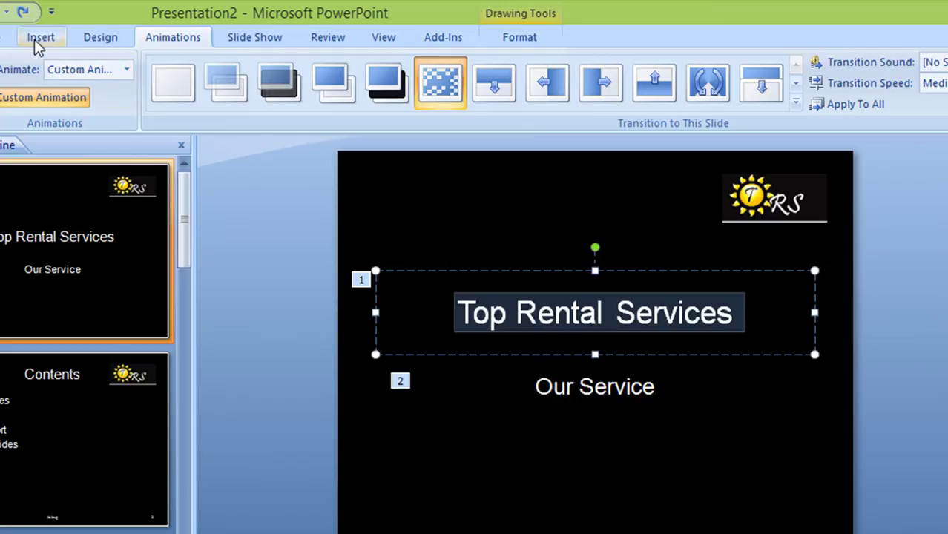
{"action": "left_click", "coordinate": [78, 30]}
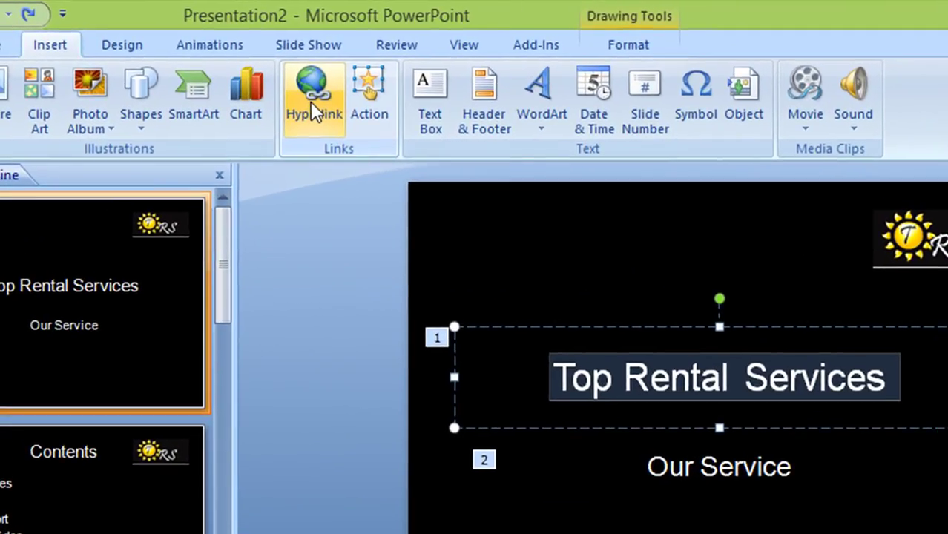
{"action": "left_click", "coordinate": [261, 90]}
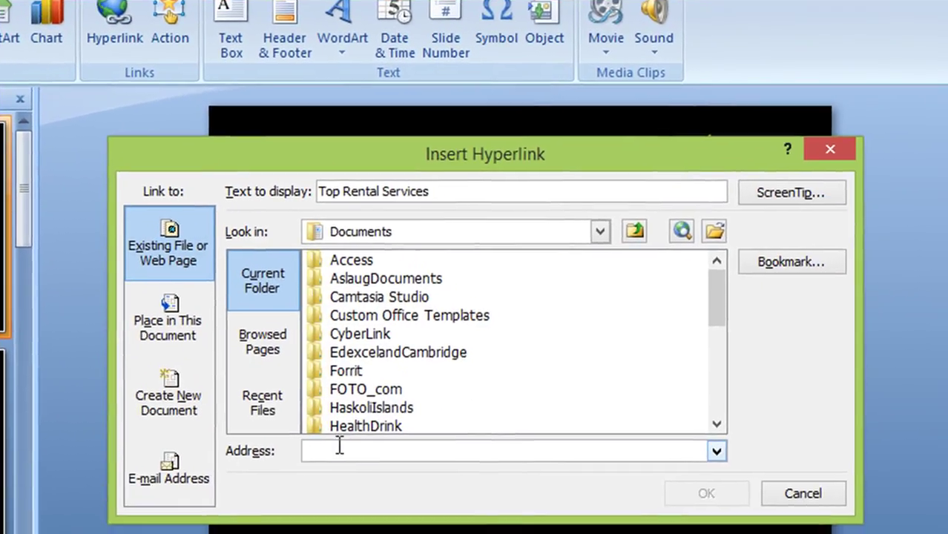
{"action": "left_click", "coordinate": [339, 446]}
{"action": "type", "text": "www."}
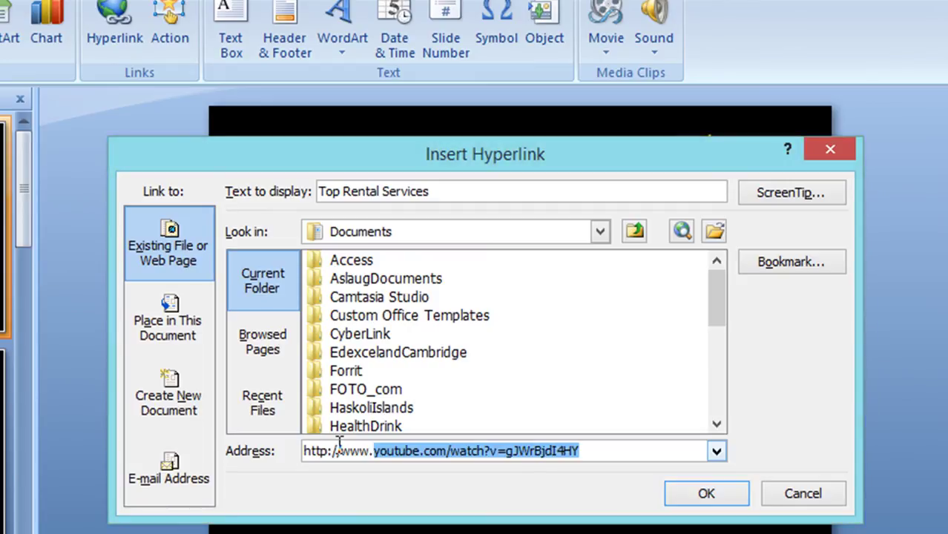
{"action": "type", "text": "toprentalserv"}
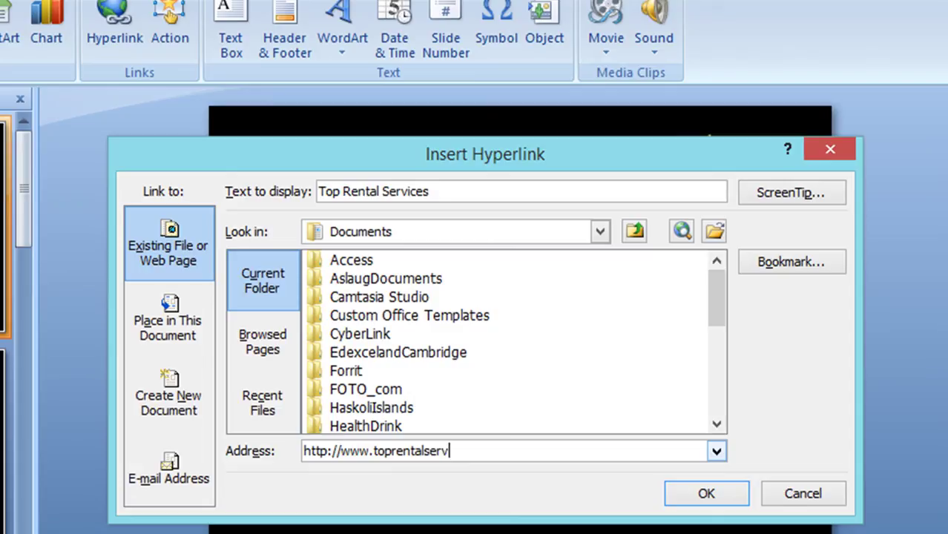
{"action": "type", "text": "ice.com"}
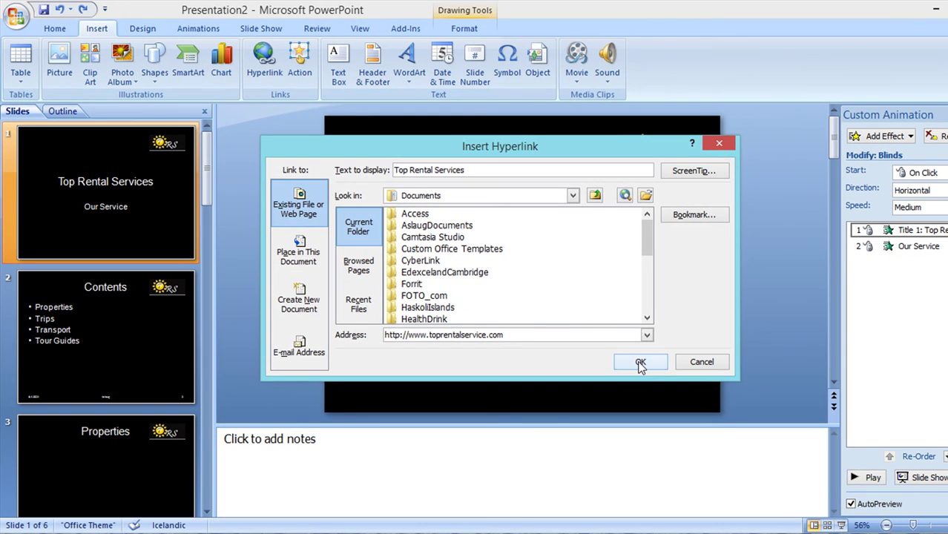
{"action": "left_click", "coordinate": [650, 366]}
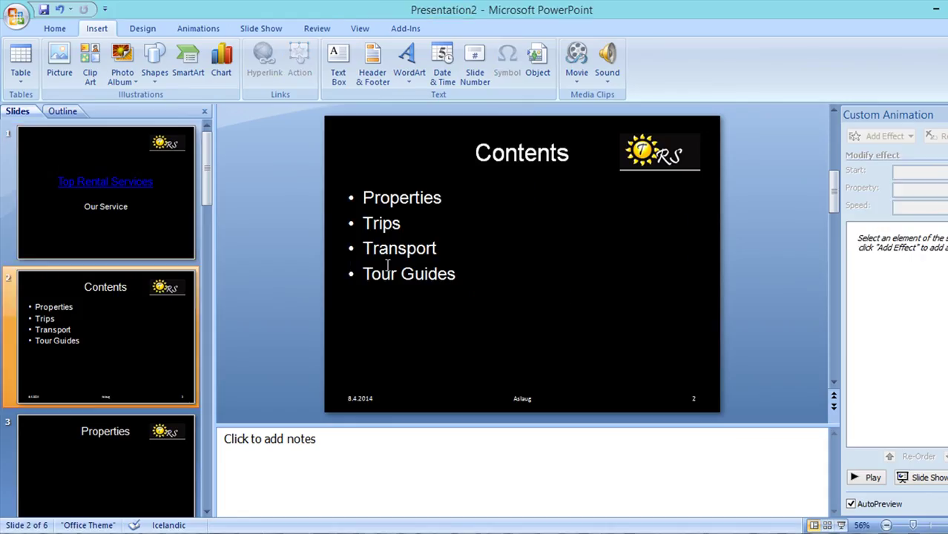
Set slide 1 to advance On Mouse Click and clear the Automatically After option.
{"action": "left_click", "coordinate": [111, 197]}
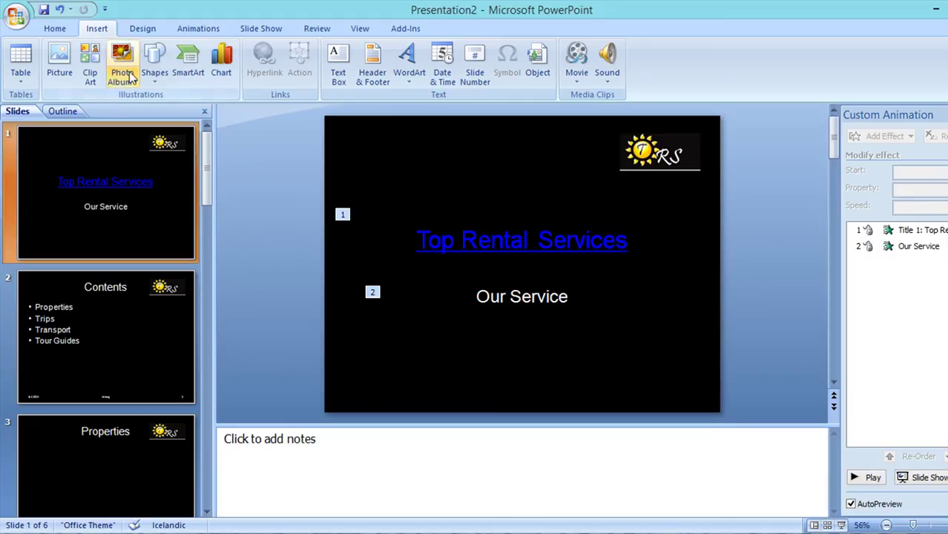
{"action": "left_click", "coordinate": [198, 30]}
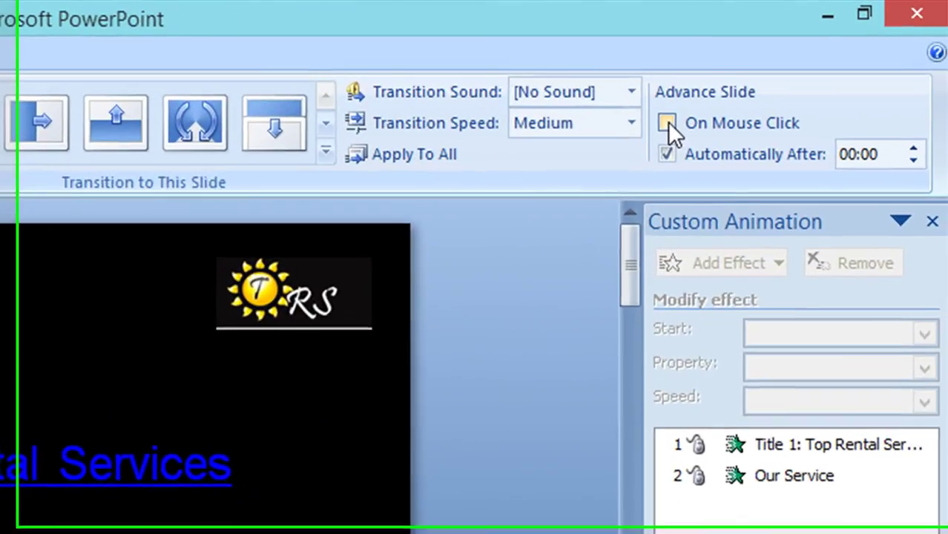
{"action": "left_click", "coordinate": [855, 64]}
{"action": "left_click", "coordinate": [662, 158]}
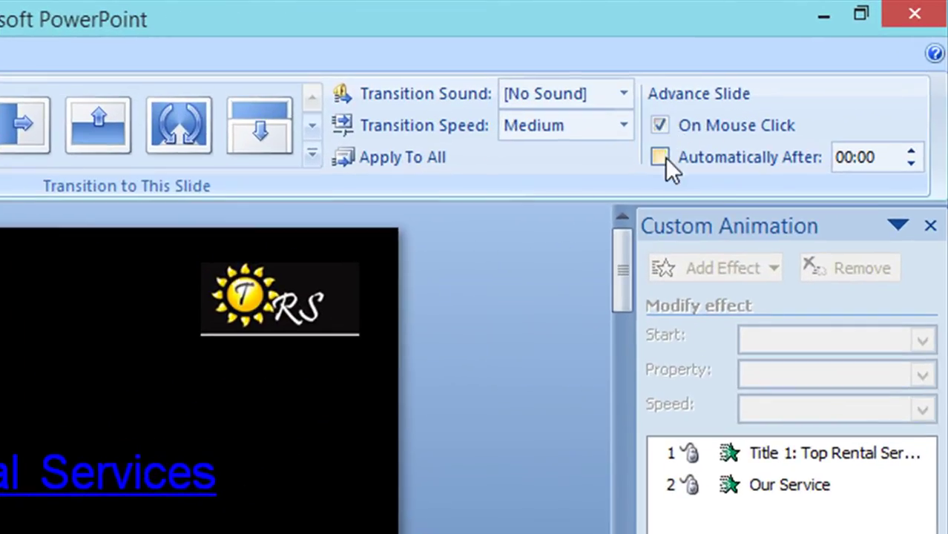